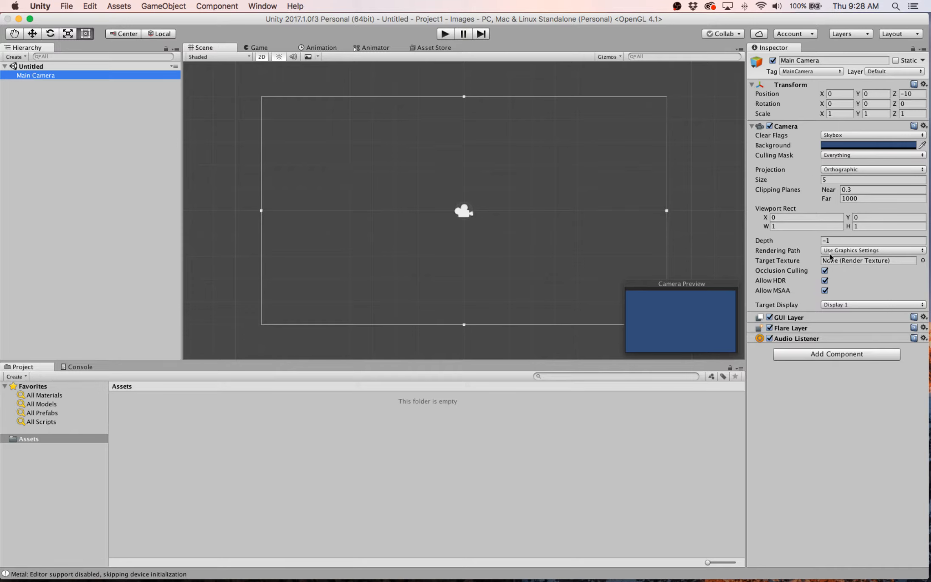
- Set the Main Camera's background color to white (RGB 255, 255, 255), test-running the scene before and after the change
{"action": "left_click", "coordinate": [445, 35]}
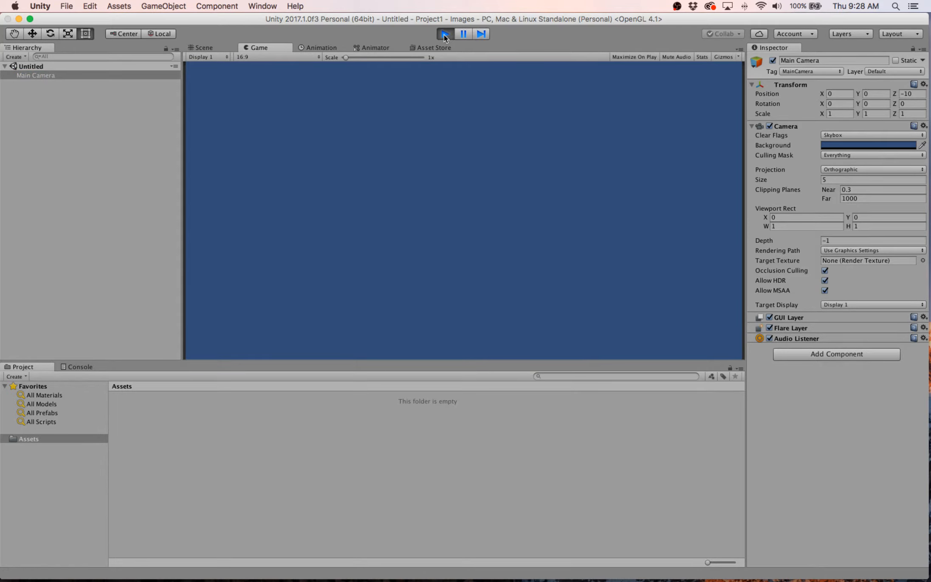
{"action": "left_click", "coordinate": [444, 35]}
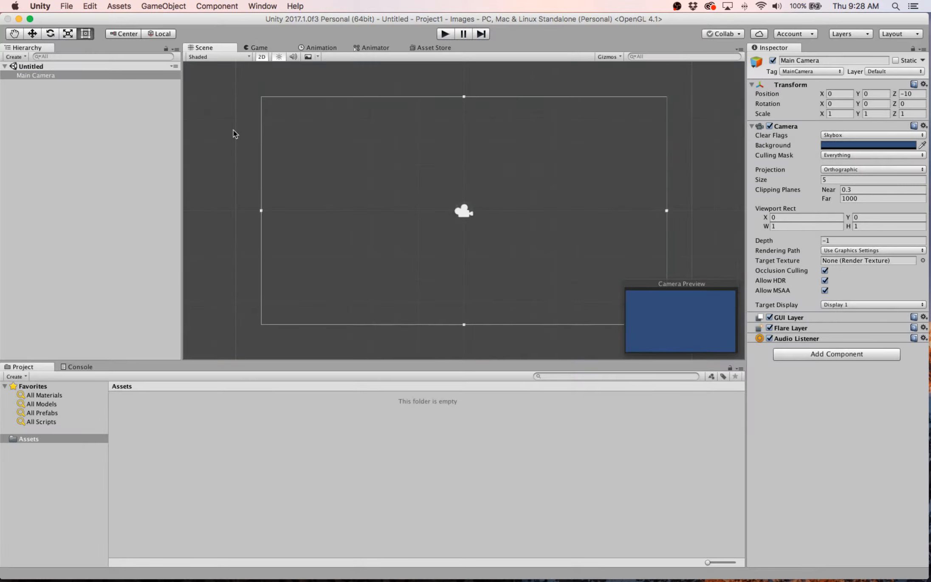
{"action": "left_click", "coordinate": [41, 76]}
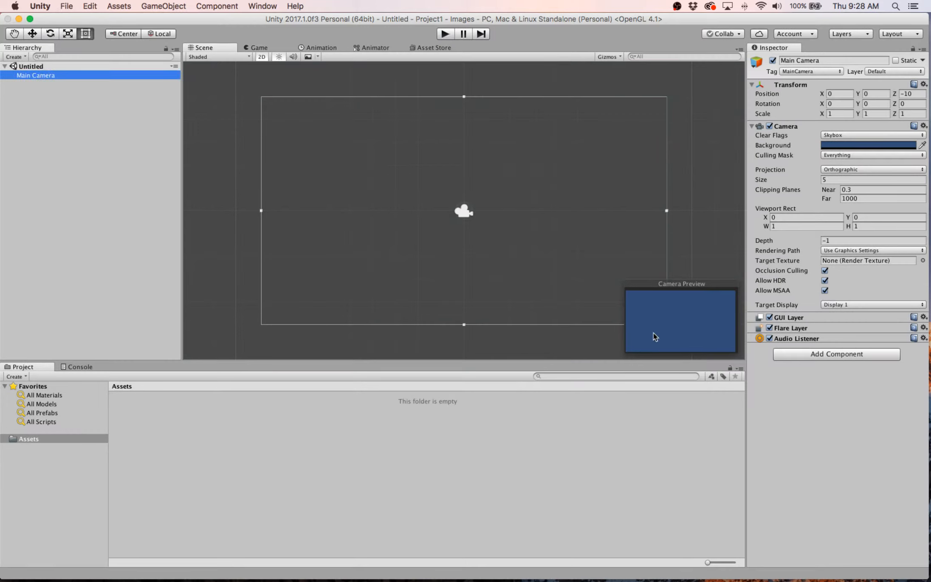
{"action": "left_click", "coordinate": [836, 149]}
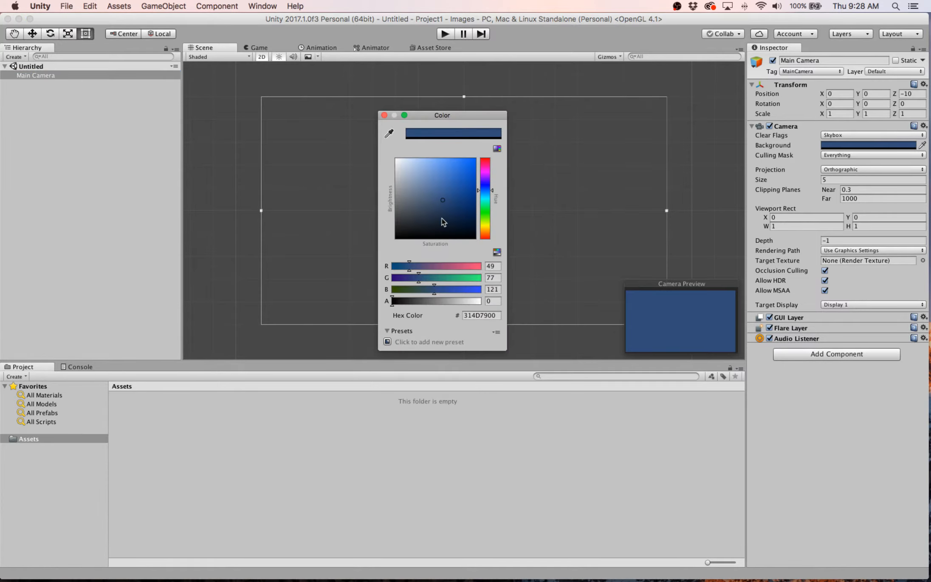
{"action": "left_click_drag", "start_coordinate": [442, 211], "coordinate": [392, 155]}
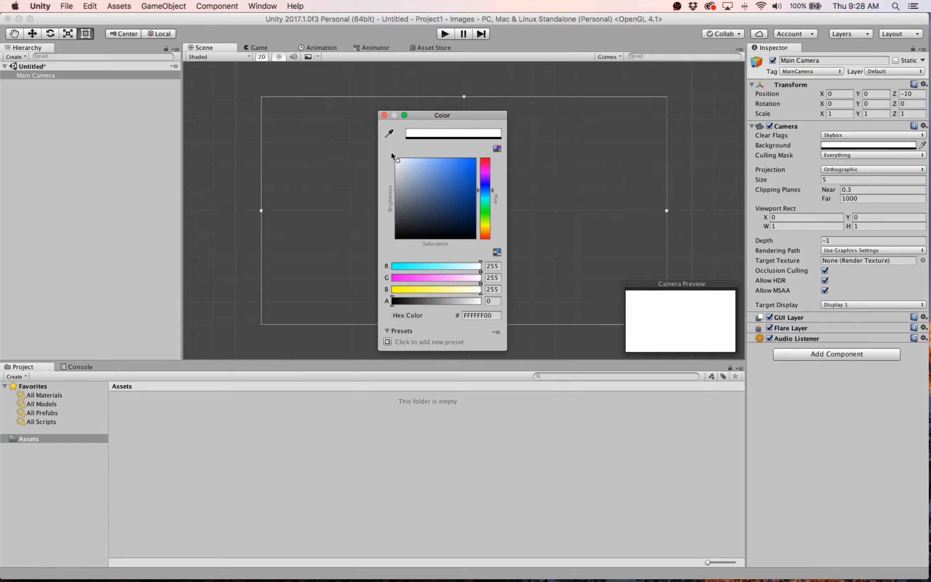
{"action": "left_click", "coordinate": [384, 115]}
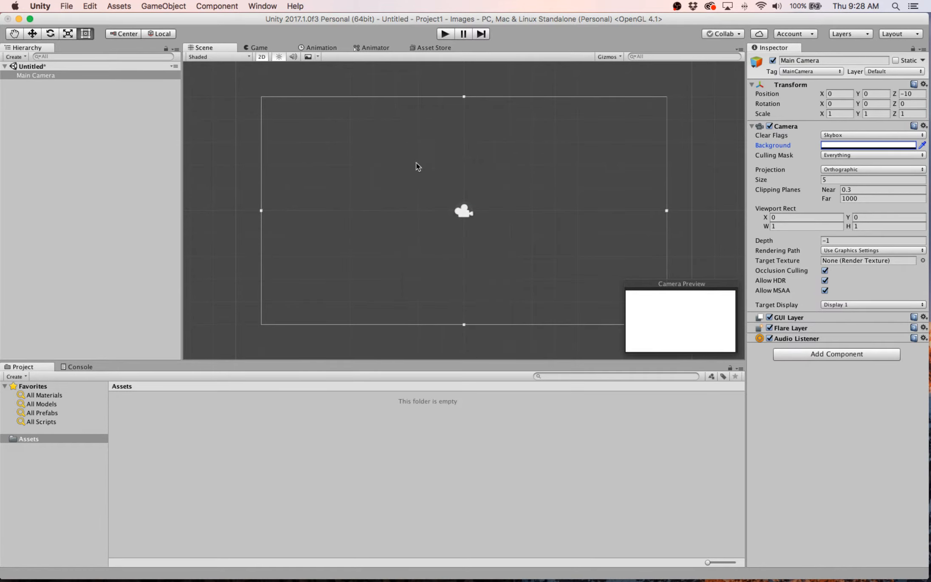
{"action": "left_click", "coordinate": [443, 33]}
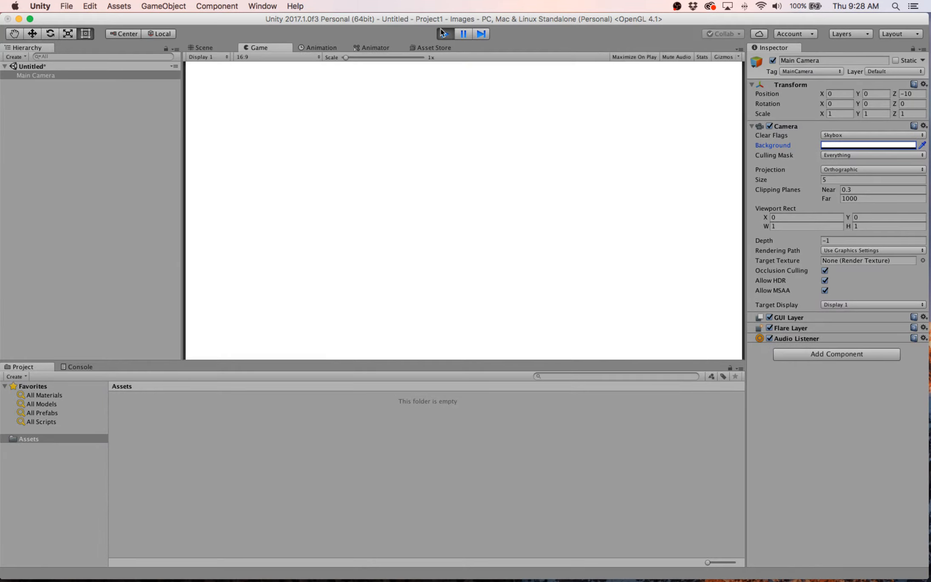
{"action": "left_click", "coordinate": [444, 34]}
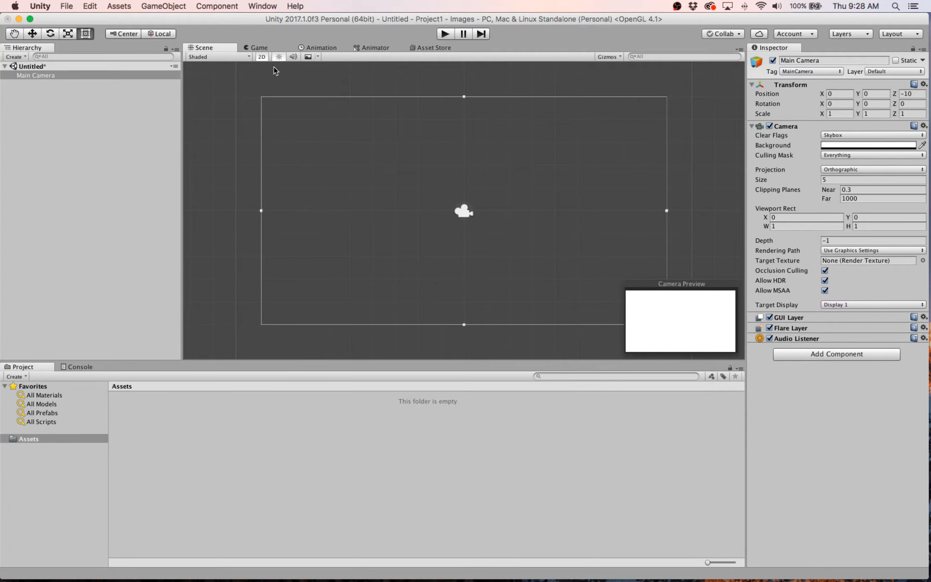
- Look through the Game, Animation, Animator and Asset Store views and the list of available editor windows
{"action": "left_click", "coordinate": [298, 48]}
{"action": "left_click", "coordinate": [368, 47]}
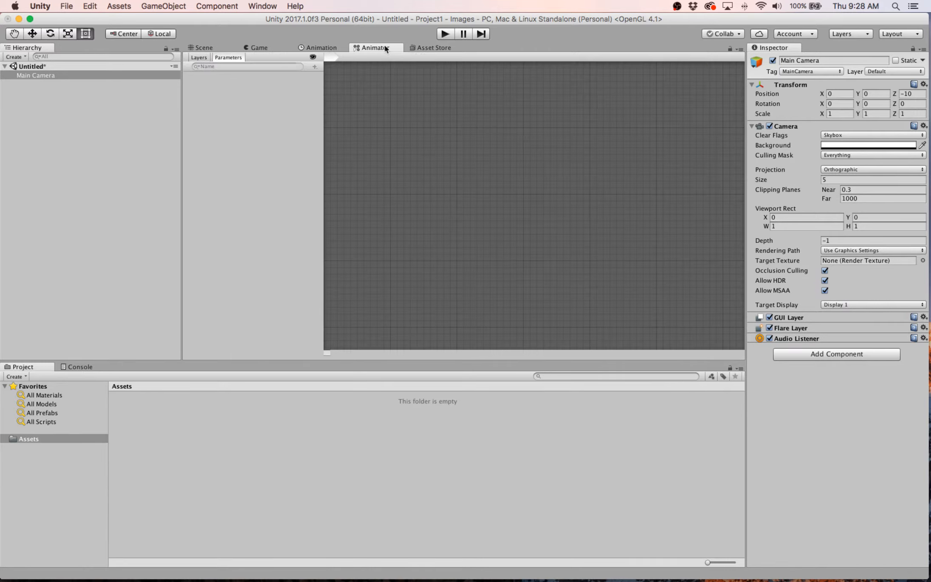
{"action": "left_click", "coordinate": [423, 47]}
{"action": "left_click", "coordinate": [372, 47]}
{"action": "left_click", "coordinate": [319, 47]}
{"action": "left_click", "coordinate": [266, 47]}
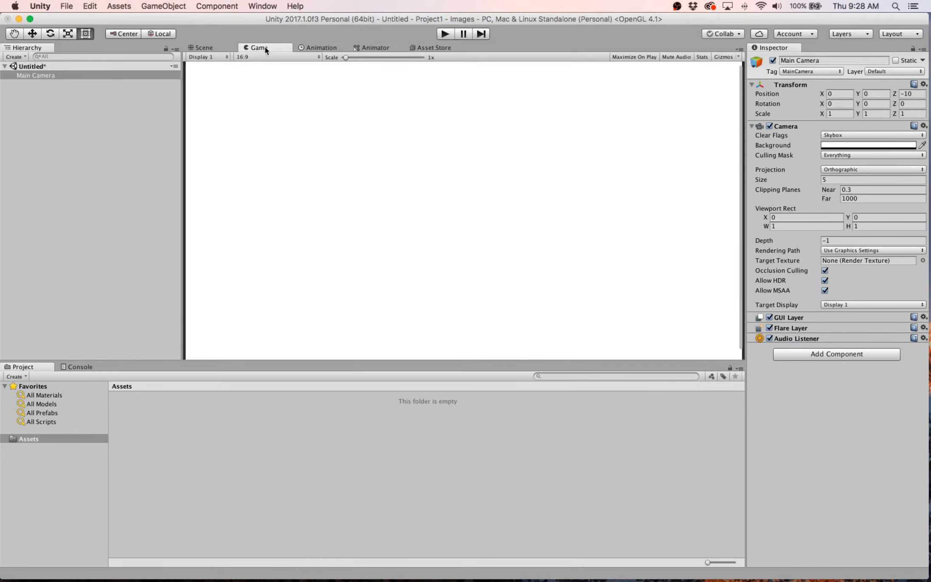
{"action": "left_click", "coordinate": [194, 48]}
{"action": "left_click", "coordinate": [251, 48]}
{"action": "left_click", "coordinate": [325, 49]}
{"action": "left_click", "coordinate": [365, 47]}
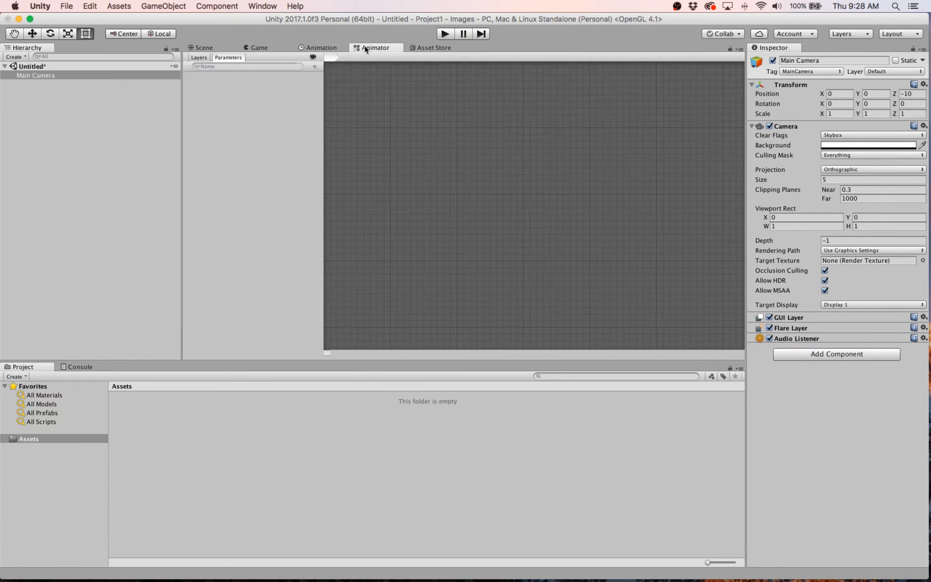
{"action": "left_click", "coordinate": [429, 47]}
{"action": "left_click", "coordinate": [262, 6]}
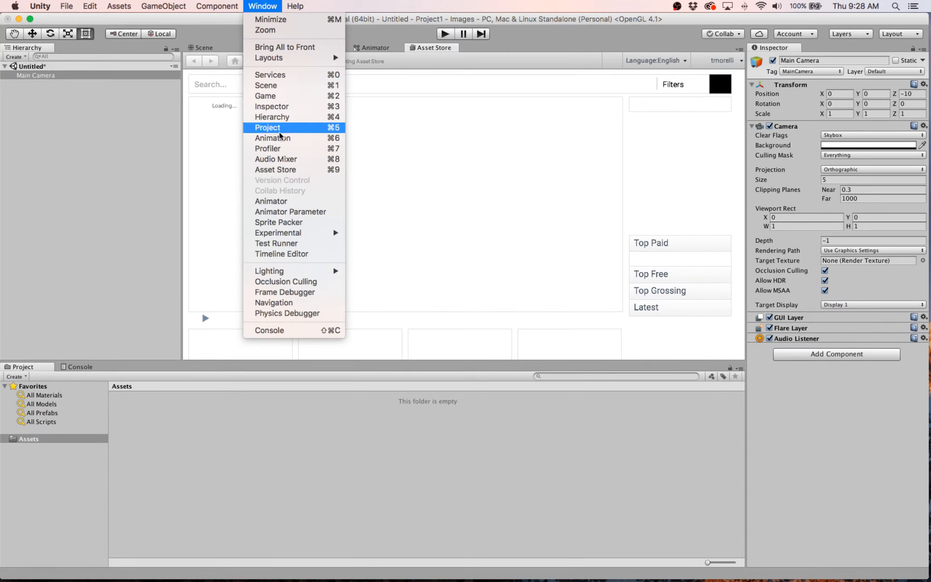
{"action": "left_click", "coordinate": [268, 9]}
- Compare the Scene view with the Game view by alternating between them, ending in the Game view
{"action": "left_click", "coordinate": [208, 47]}
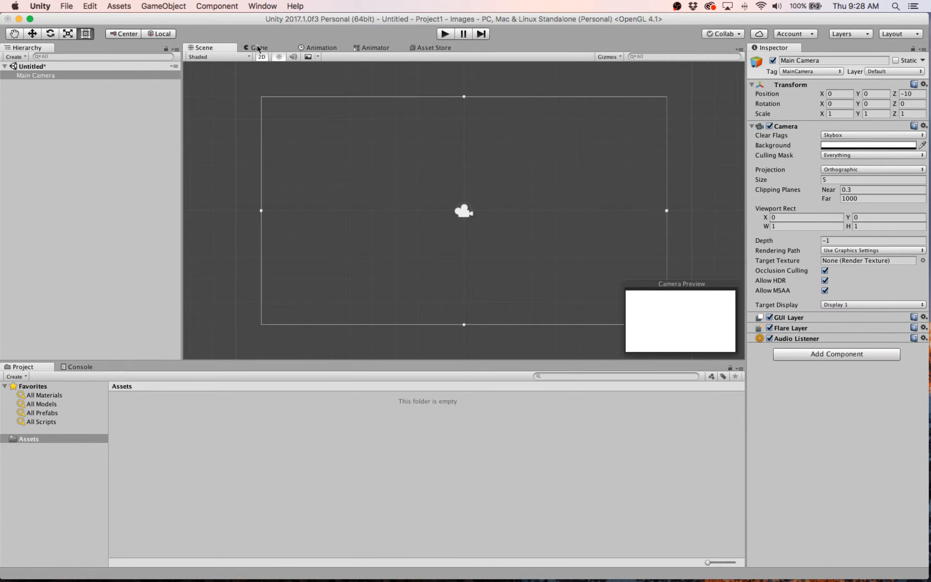
{"action": "left_click", "coordinate": [257, 47]}
{"action": "left_click", "coordinate": [206, 48]}
{"action": "left_click", "coordinate": [257, 48]}
{"action": "left_click", "coordinate": [206, 48]}
{"action": "left_click", "coordinate": [256, 48]}
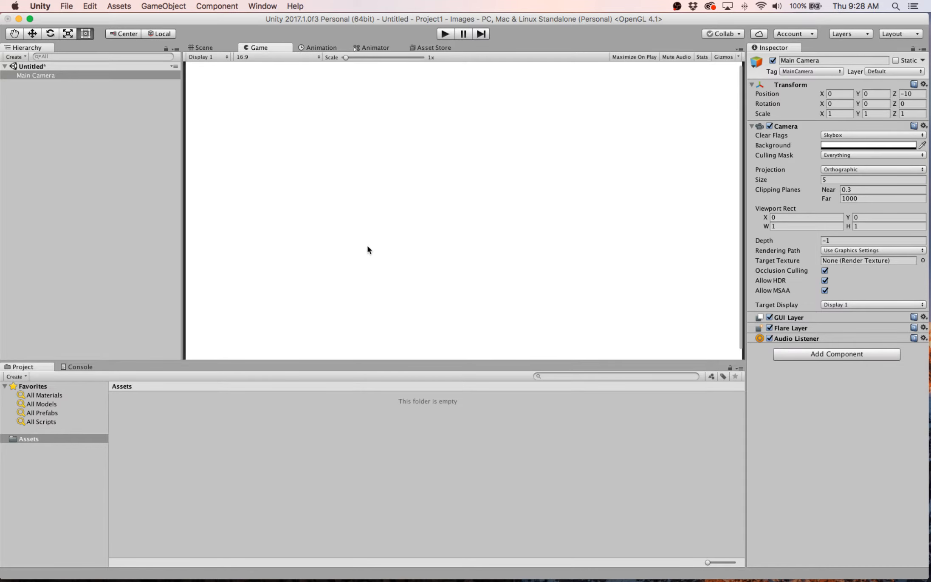
- Run and stop the game twice in the Game view, and return to the Scene view
{"action": "left_click", "coordinate": [442, 34]}
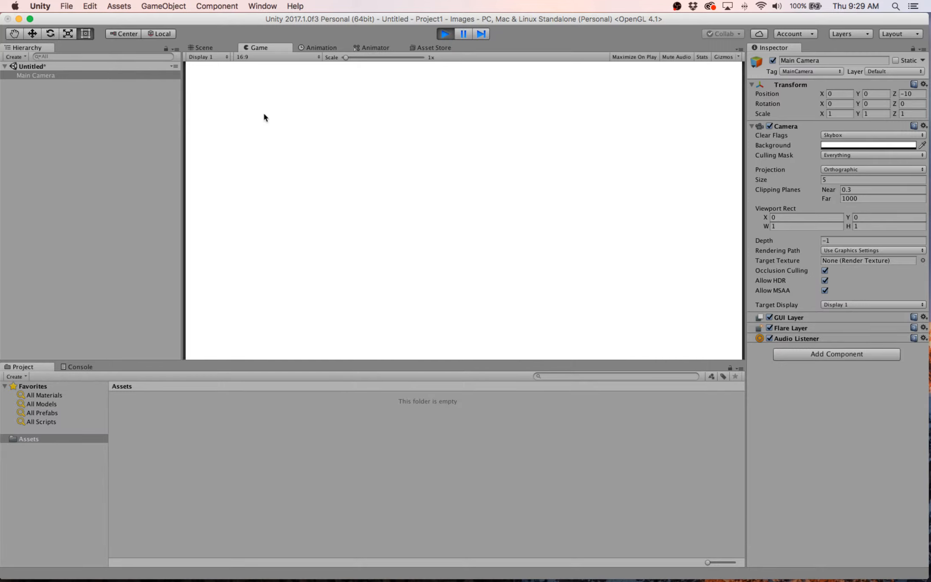
{"action": "left_click", "coordinate": [444, 35]}
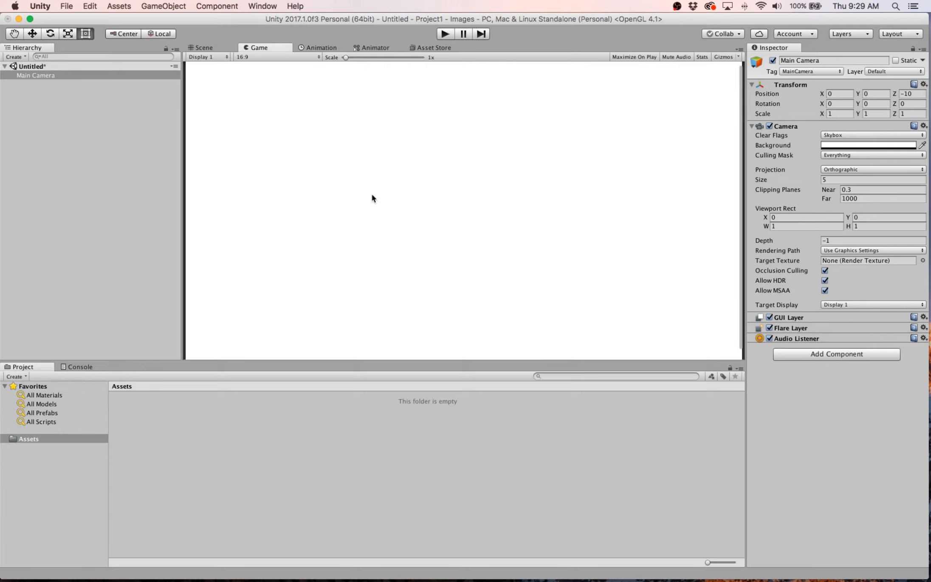
{"action": "left_click", "coordinate": [448, 36]}
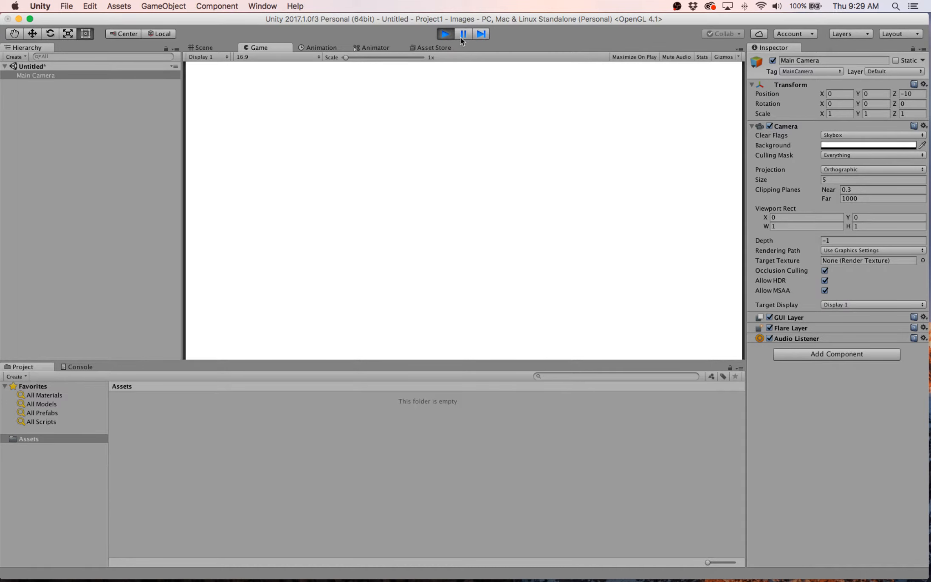
{"action": "left_click", "coordinate": [444, 38]}
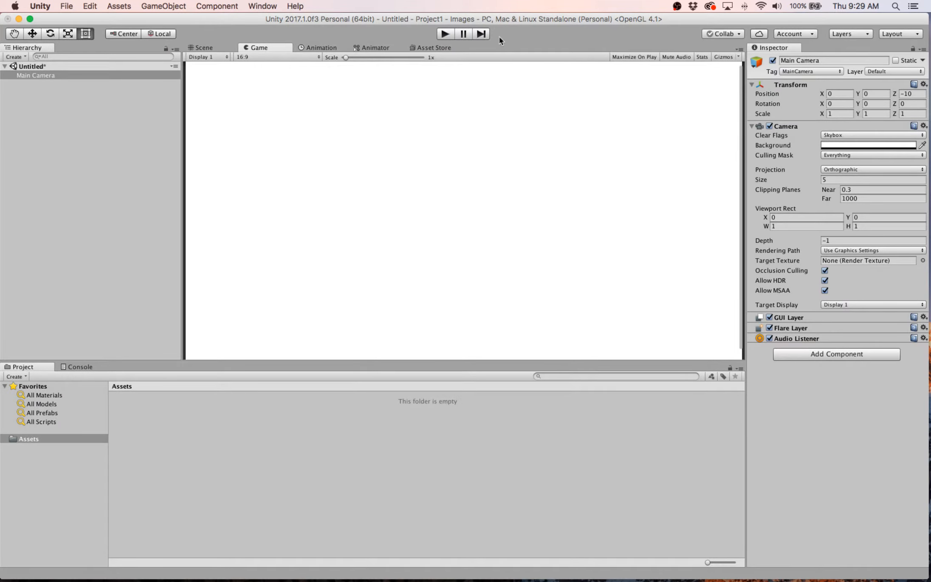
{"action": "left_click", "coordinate": [203, 48]}
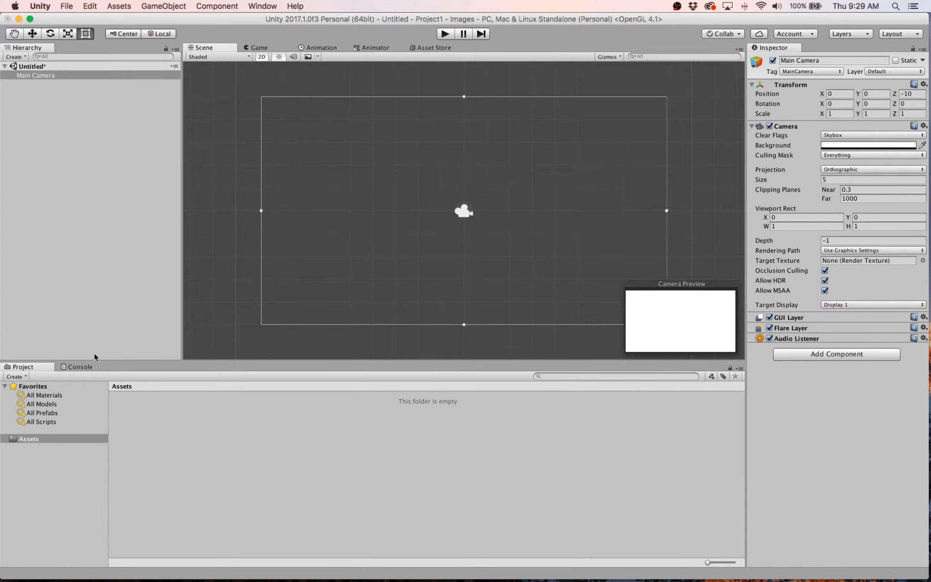
- Move the Unity window aside to uncover the desktop and open the glitch_png folder in Finder
{"action": "left_click_drag", "start_coordinate": [214, 21], "coordinate": [254, 193]}
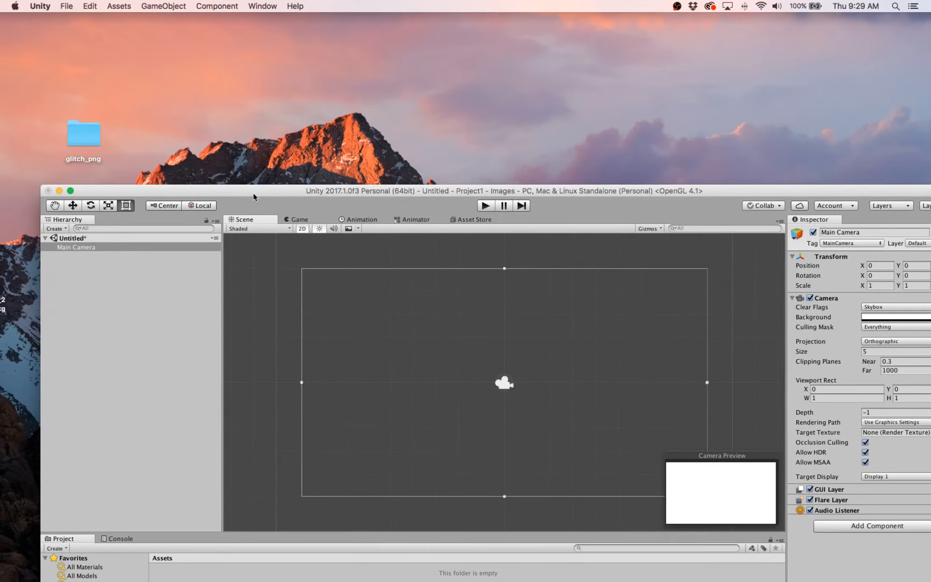
{"action": "left_click", "coordinate": [100, 138]}
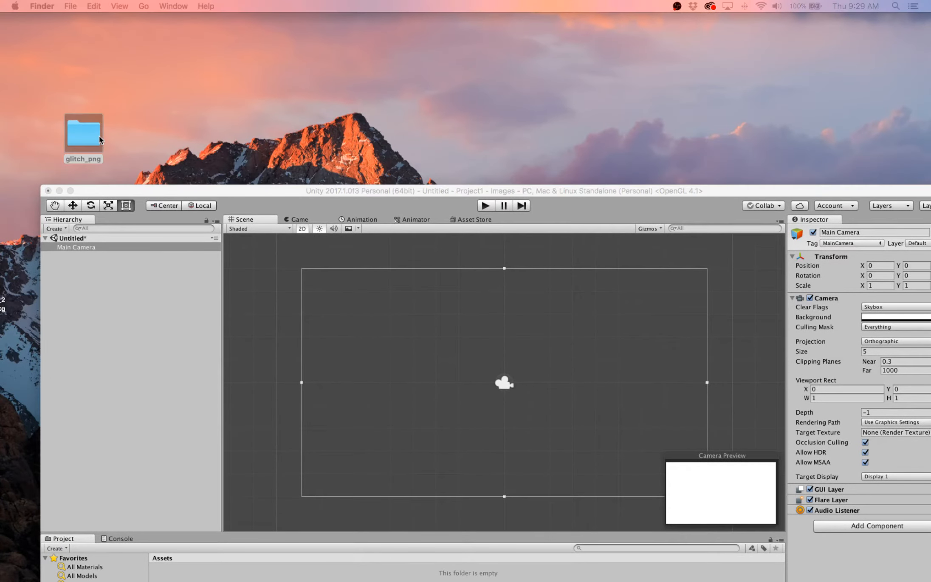
{"action": "left_click_drag", "start_coordinate": [0, 91], "coordinate": [689, 90]}
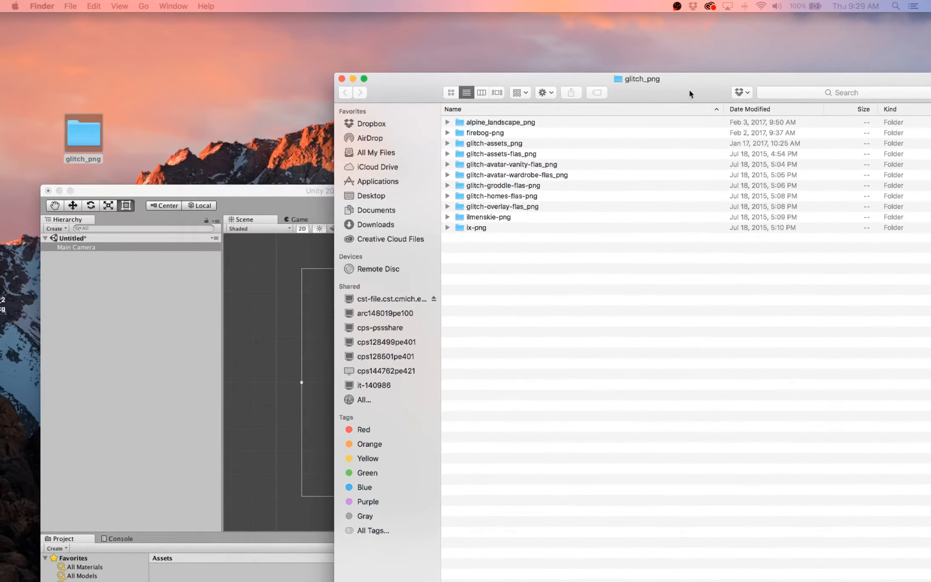
- Restore the Unity window to its full-screen position and bring the glitch_png folder window in front of it
{"action": "left_click_drag", "start_coordinate": [144, 192], "coordinate": [103, 136]}
{"action": "left_click_drag", "start_coordinate": [399, 82], "coordinate": [549, 288]}
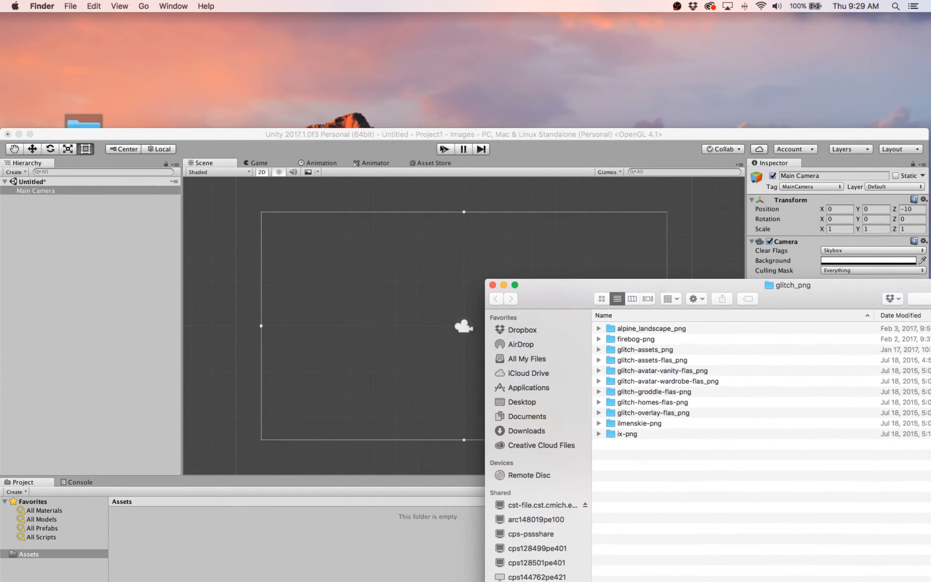
{"action": "left_click_drag", "start_coordinate": [397, 133], "coordinate": [371, 17]}
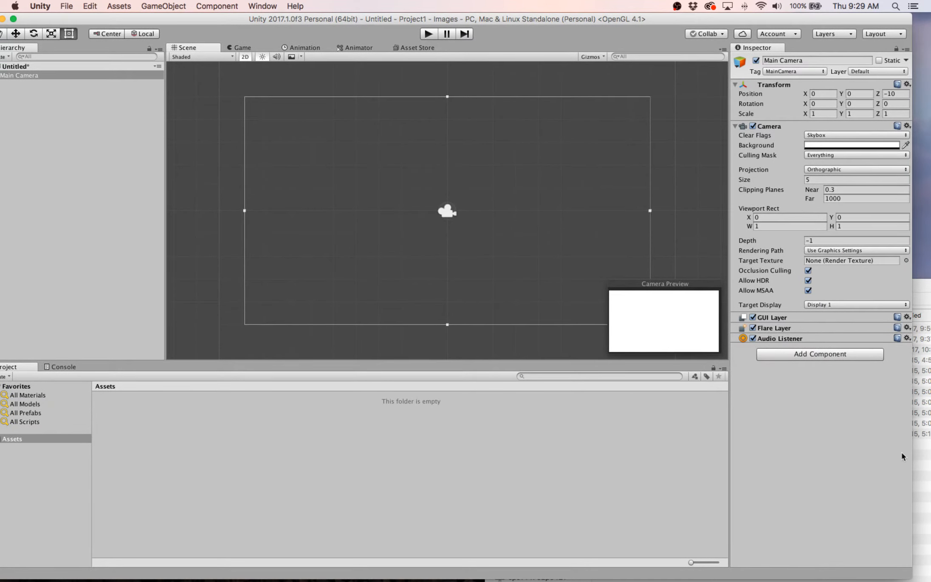
{"action": "left_click", "coordinate": [925, 469]}
{"action": "double_click", "coordinate": [767, 293]}
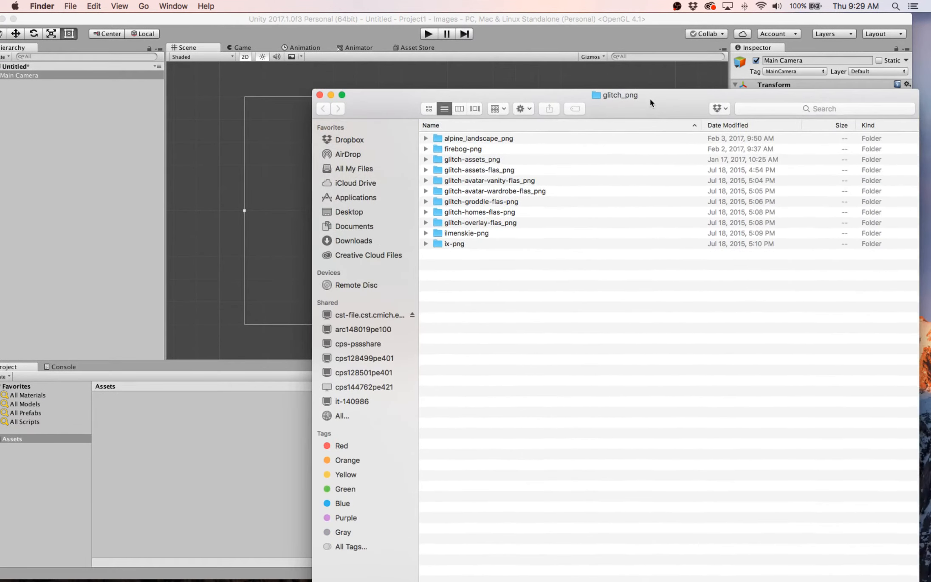
{"action": "left_click_drag", "start_coordinate": [651, 95], "coordinate": [676, 176]}
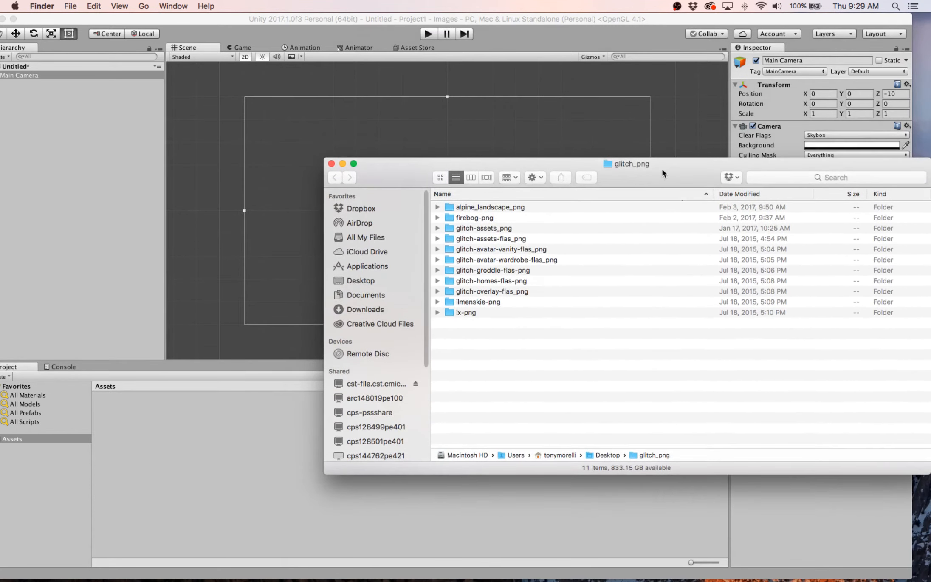
{"action": "left_click_drag", "start_coordinate": [523, 19], "coordinate": [540, 19]}
{"action": "key", "text": "super+Tab"}
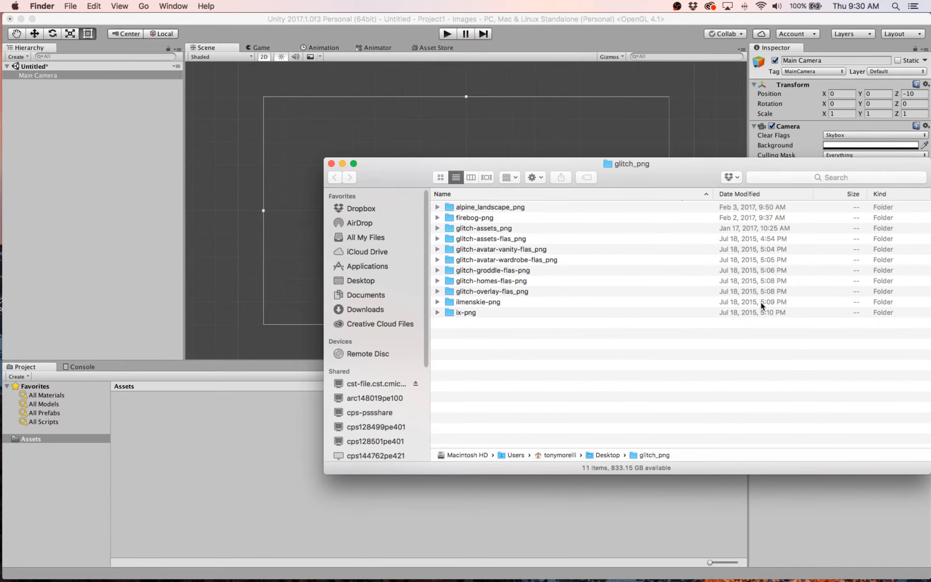
- Narrow the glitch_png folder window and place it so Unity's Hierarchy and part of the Assets area stay uncovered
{"action": "left_click_drag", "start_coordinate": [753, 176], "coordinate": [609, 145]}
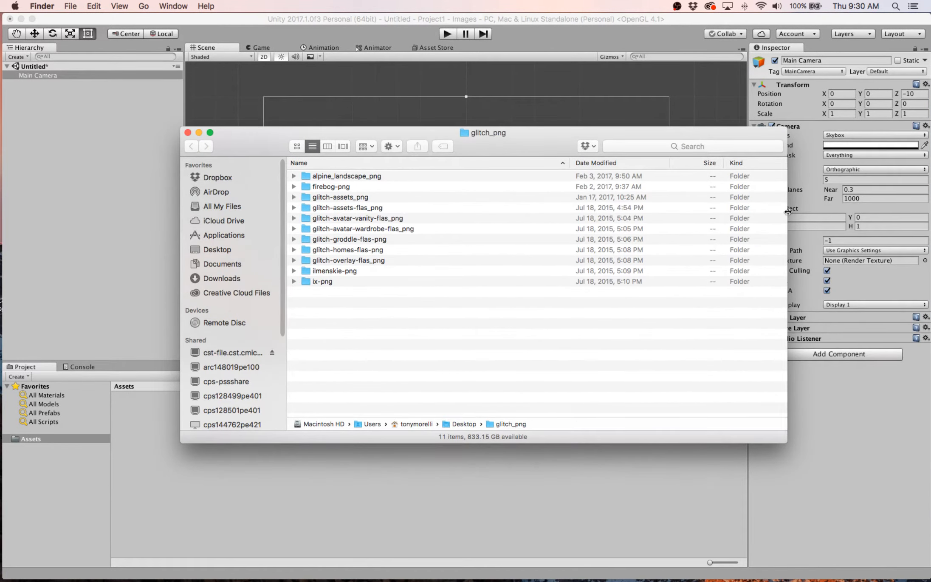
{"action": "left_click_drag", "start_coordinate": [788, 211], "coordinate": [703, 205]}
{"action": "left_click_drag", "start_coordinate": [466, 131], "coordinate": [640, 120]}
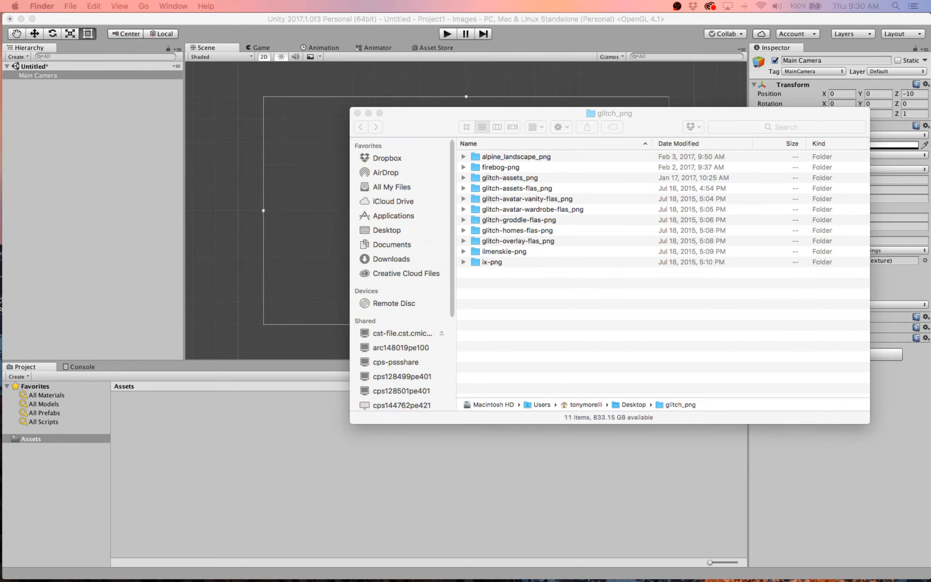
{"action": "left_click", "coordinate": [557, 351]}
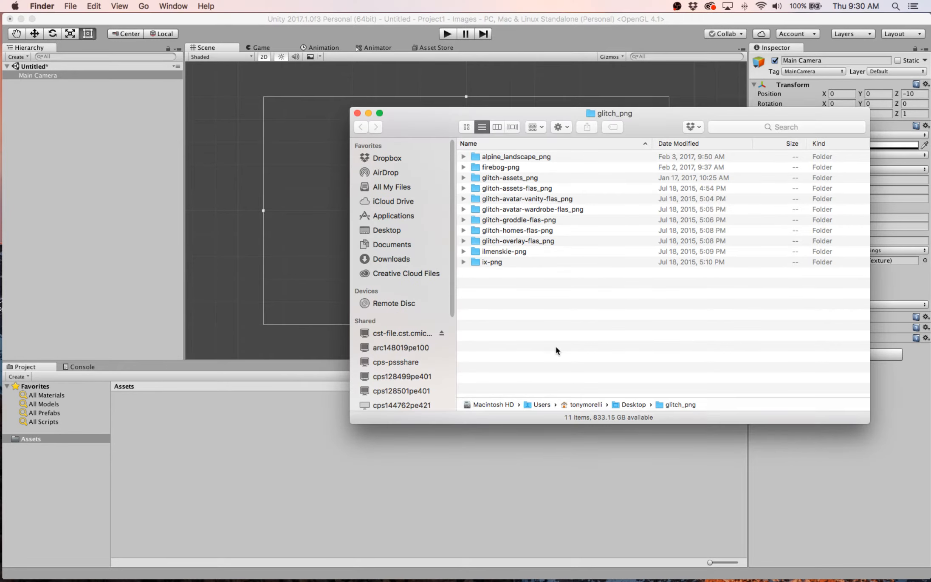
- Open the alpine_landscape_png folder, show its images as icon thumbnails and browse back to the first ones
{"action": "double_click", "coordinate": [489, 156]}
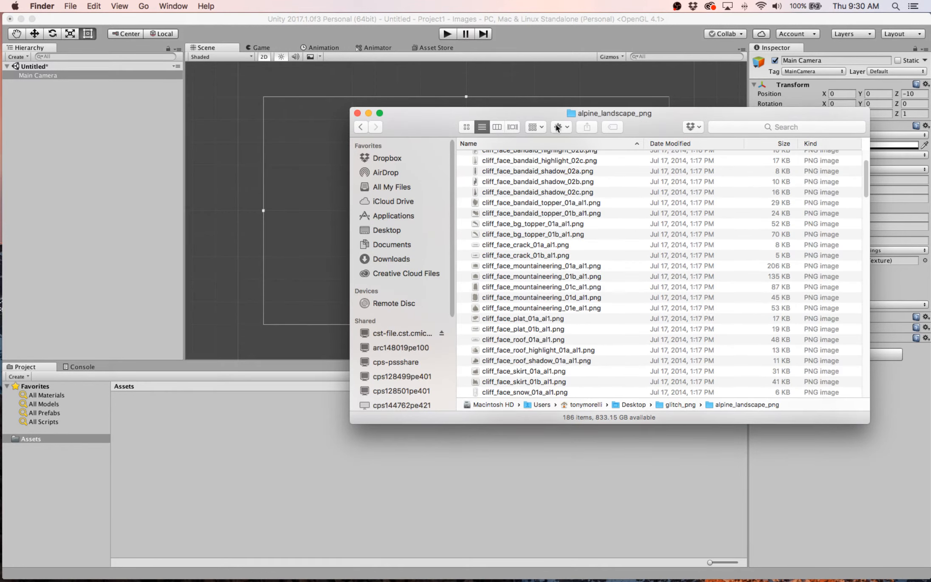
{"action": "left_click", "coordinate": [558, 130]}
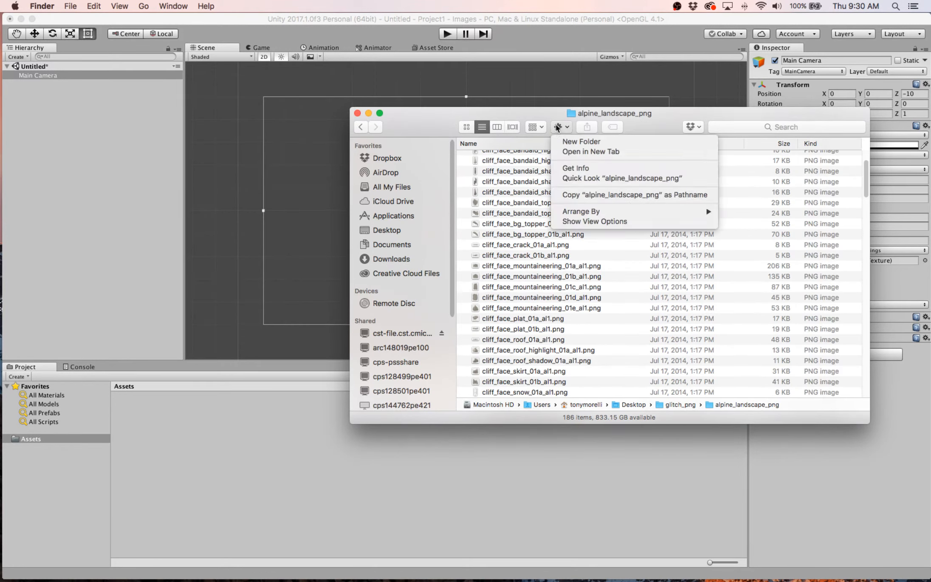
{"action": "left_click", "coordinate": [555, 125]}
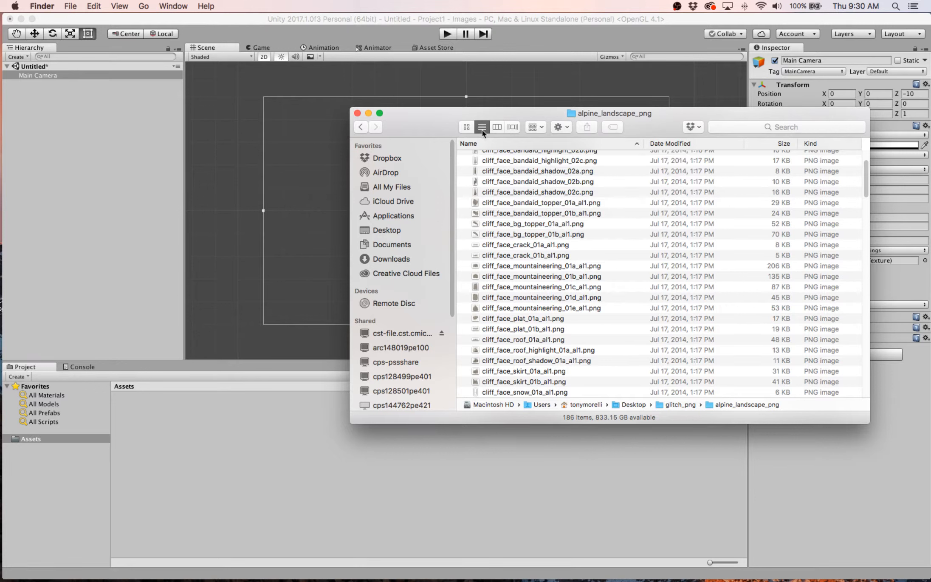
{"action": "left_click", "coordinate": [466, 127]}
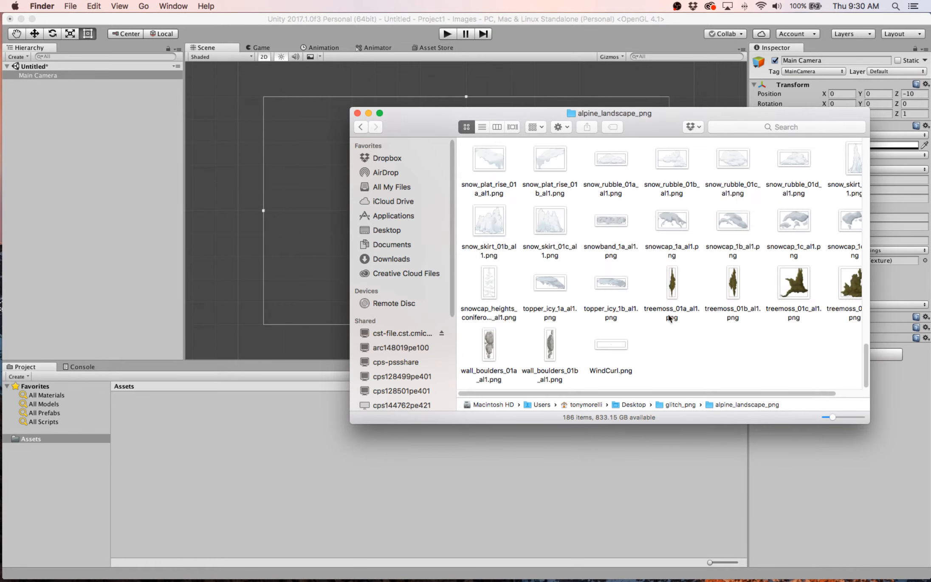
{"action": "left_click_drag", "start_coordinate": [859, 364], "coordinate": [856, 159]}
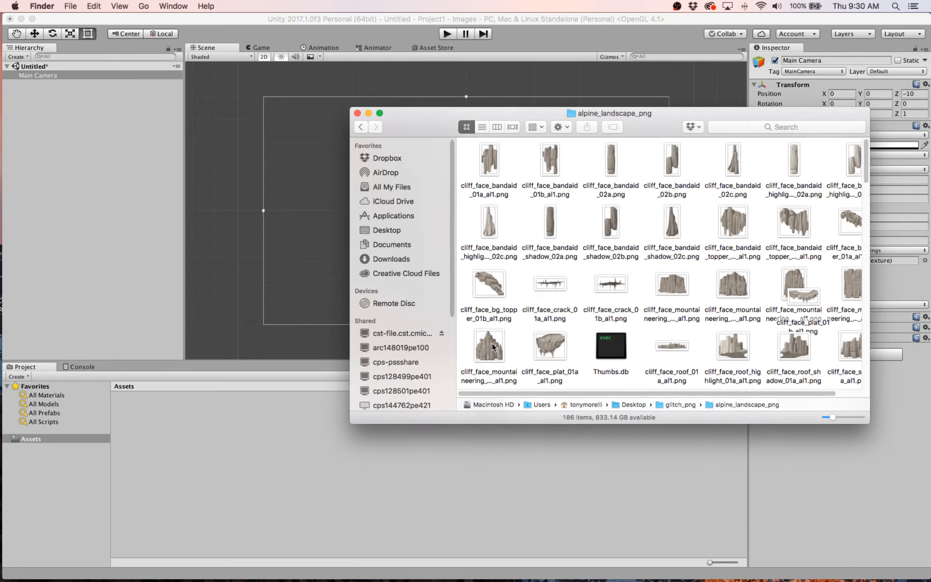
- Import cliff_face_plat_01a_al1.png from the alpine_landscape_png folder into the Unity project's Assets
{"action": "left_click", "coordinate": [554, 348]}
{"action": "left_click_drag", "start_coordinate": [553, 348], "coordinate": [551, 348]}
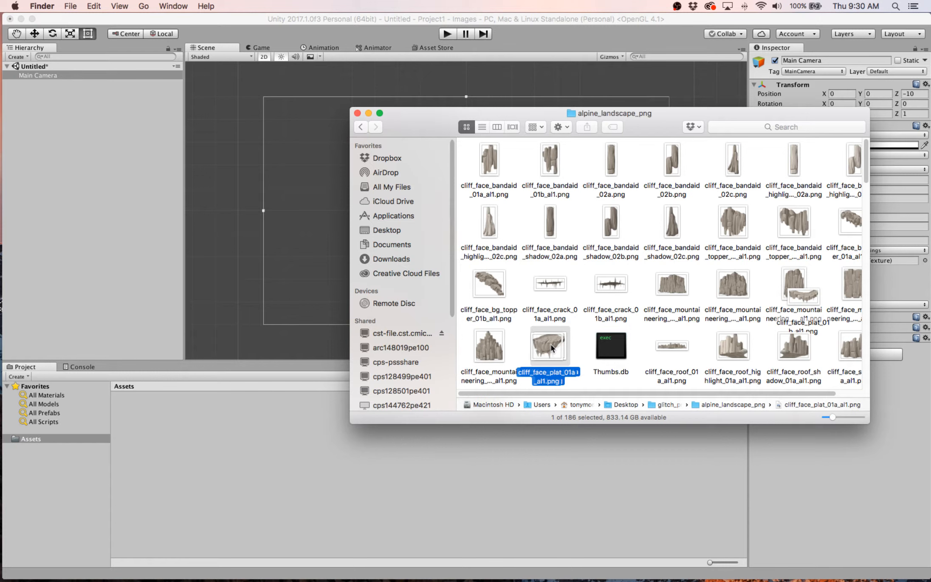
{"action": "left_click_drag", "start_coordinate": [551, 347], "coordinate": [214, 447]}
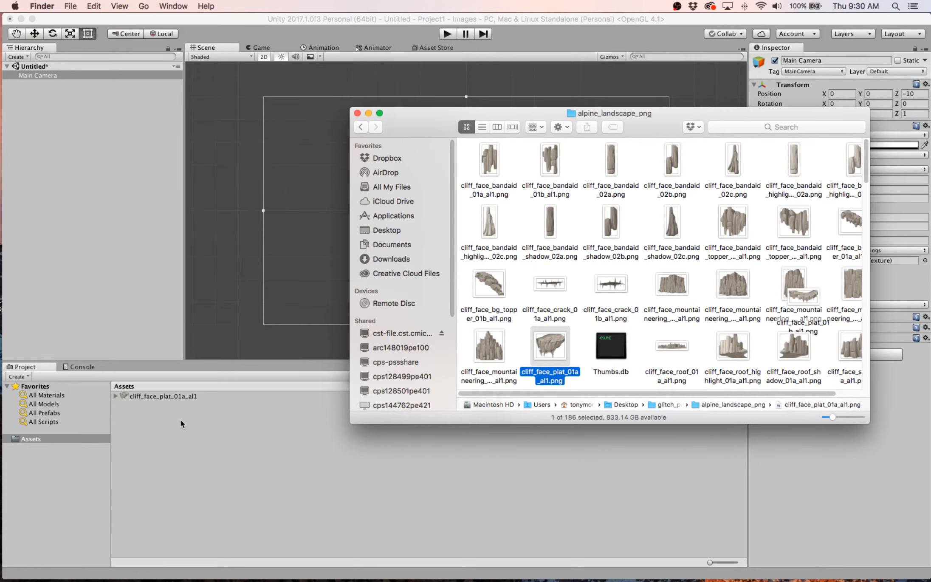
- Import draping_plant_01a_al1.png and the exit_sign_01a_newxptutorialgroddle.png image from the same folder into Assets
{"action": "scroll", "coordinate": [662, 358], "scroll_direction": "down", "scroll_amount": 5}
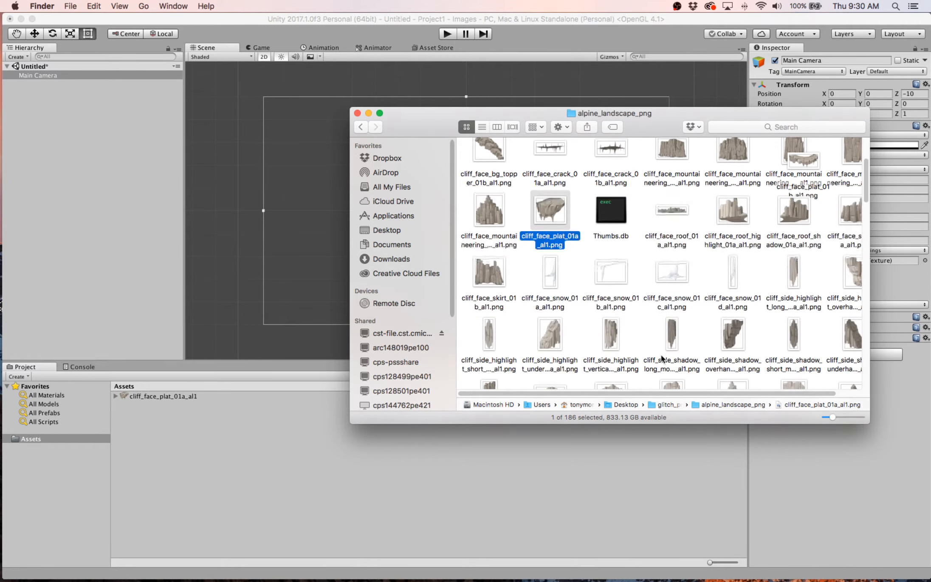
{"action": "scroll", "coordinate": [656, 314], "scroll_direction": "down", "scroll_amount": 6}
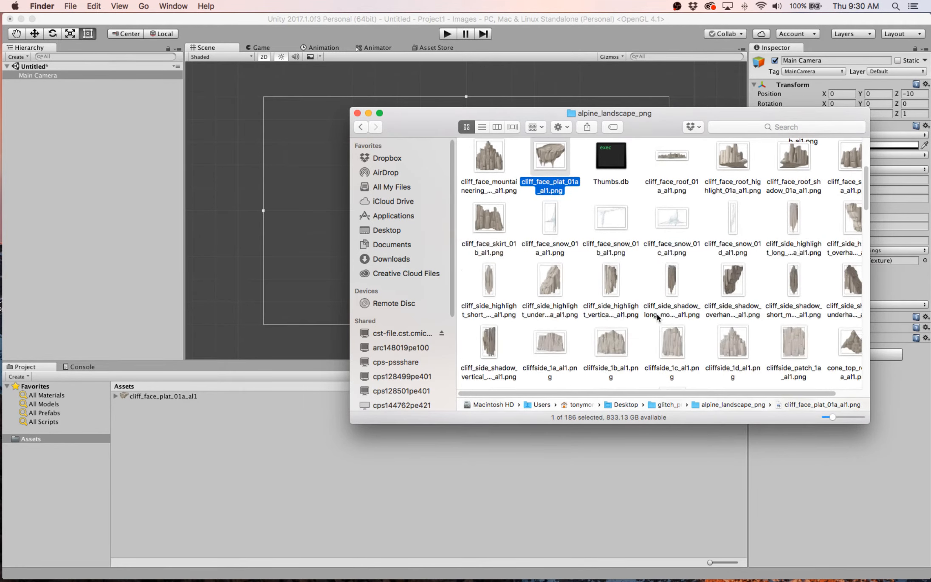
{"action": "scroll", "coordinate": [656, 314], "scroll_direction": "down", "scroll_amount": 5}
{"action": "scroll", "coordinate": [656, 314], "scroll_direction": "up", "scroll_amount": 6}
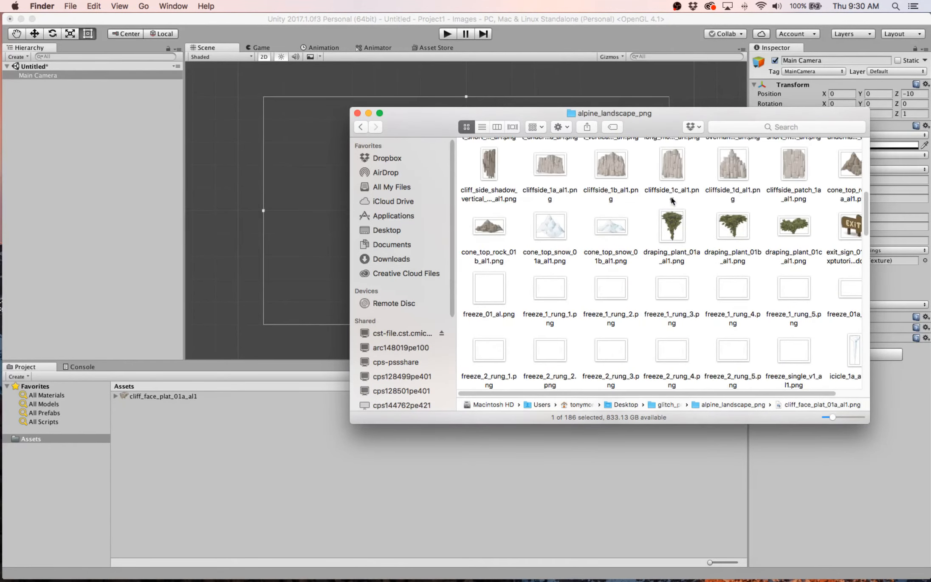
{"action": "left_click", "coordinate": [668, 231]}
{"action": "left_click_drag", "start_coordinate": [668, 230], "coordinate": [323, 489]}
{"action": "left_click_drag", "start_coordinate": [851, 225], "coordinate": [417, 496]}
- Import mound_modular_1b_al1.png, mountain_bonsai_01b_al1.png and mountain_flora_01b_al1.png into Assets and browse to the end of the folder
{"action": "scroll", "coordinate": [596, 363], "scroll_direction": "down", "scroll_amount": 10}
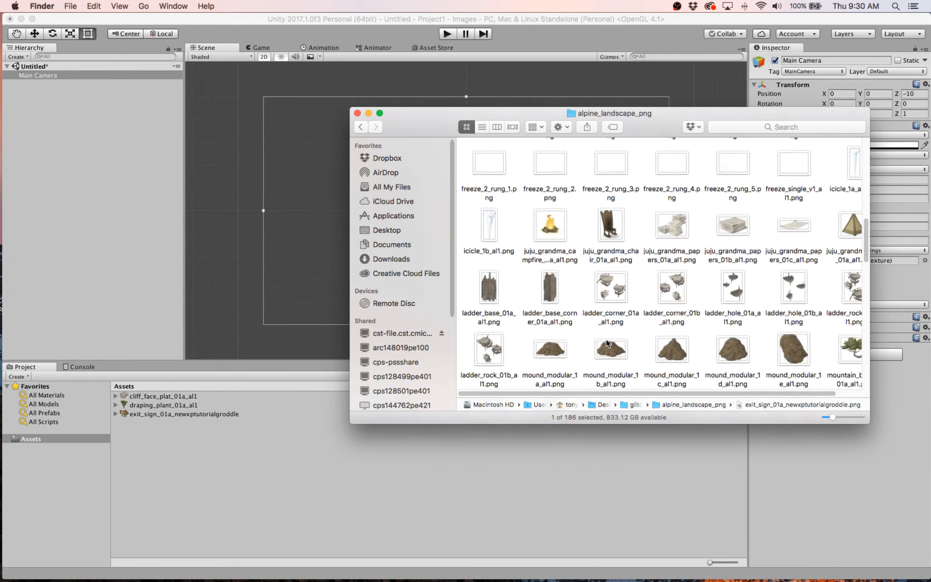
{"action": "left_click_drag", "start_coordinate": [603, 240], "coordinate": [451, 523]}
{"action": "left_click_drag", "start_coordinate": [493, 276], "coordinate": [521, 501]}
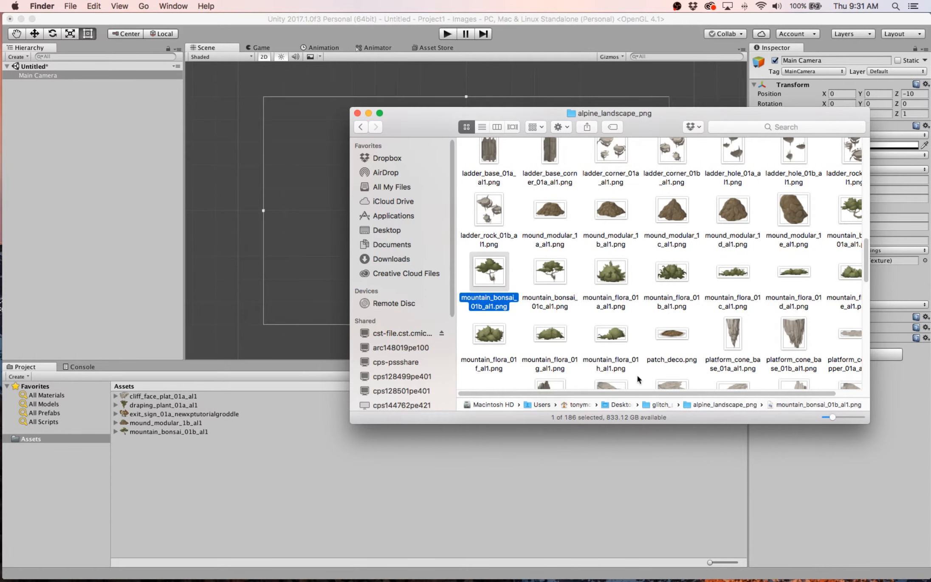
{"action": "left_click_drag", "start_coordinate": [666, 282], "coordinate": [615, 480]}
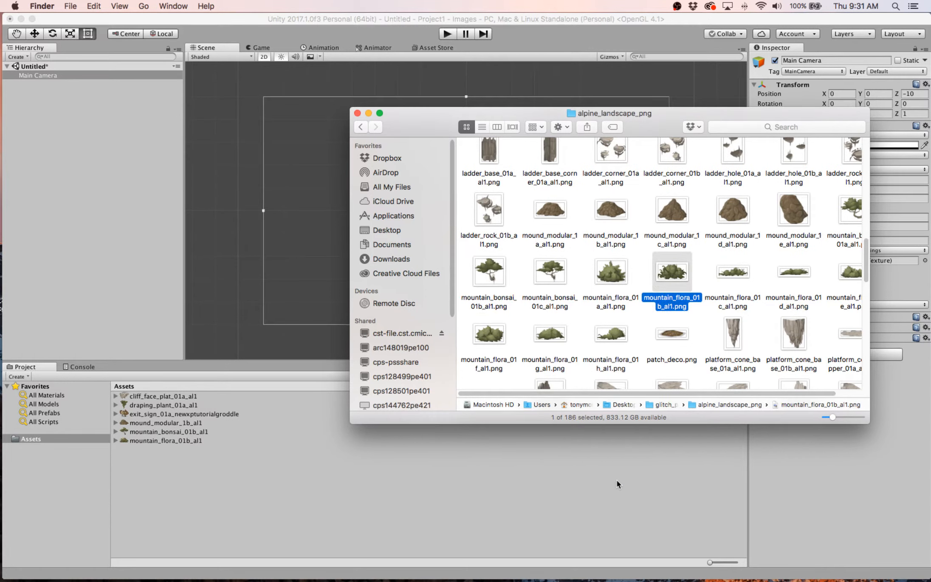
{"action": "scroll", "coordinate": [636, 318], "scroll_direction": "down", "scroll_amount": 1}
{"action": "scroll", "coordinate": [637, 318], "scroll_direction": "down", "scroll_amount": 15}
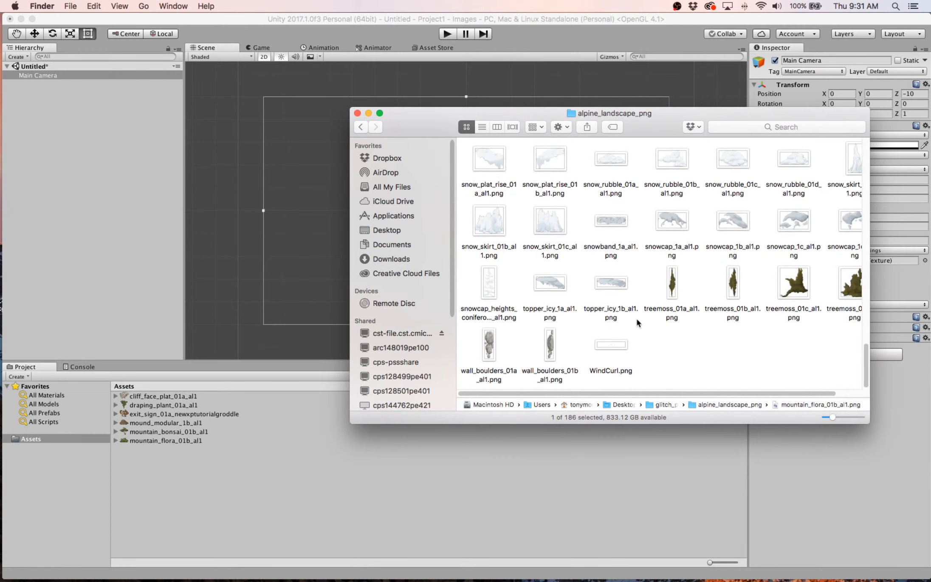
- Switch back to Unity, play the scene briefly to check the Game view and stop it
{"action": "left_click", "coordinate": [436, 535]}
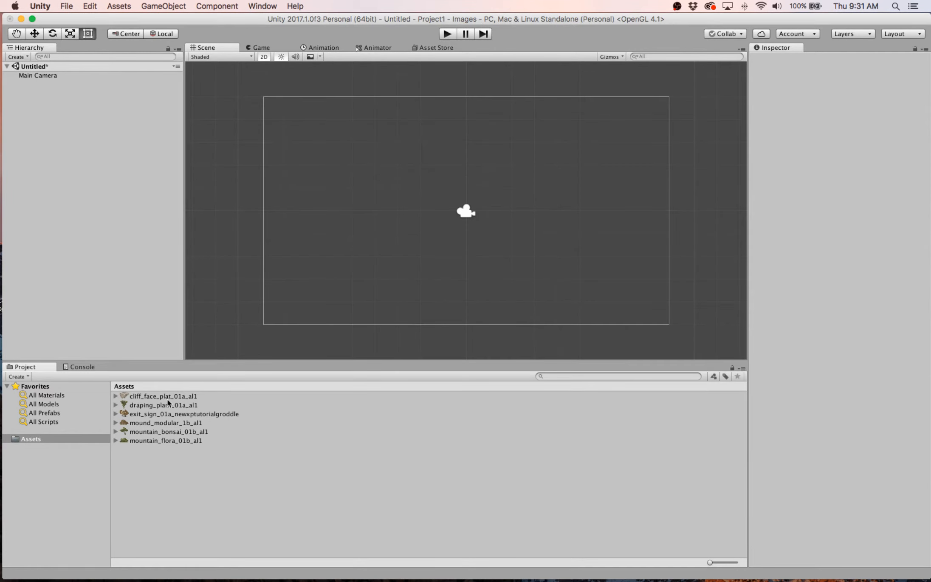
{"action": "left_click", "coordinate": [447, 34]}
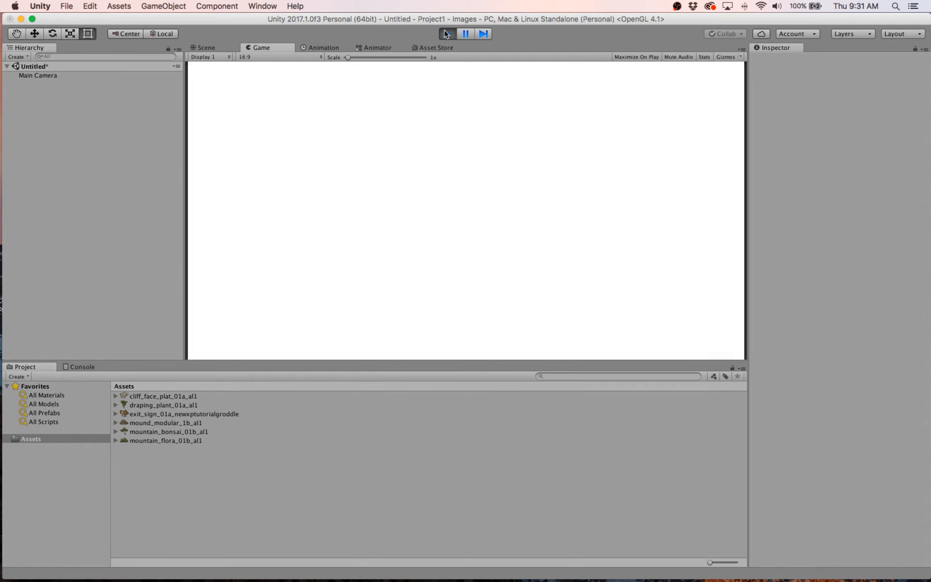
{"action": "left_click", "coordinate": [447, 34]}
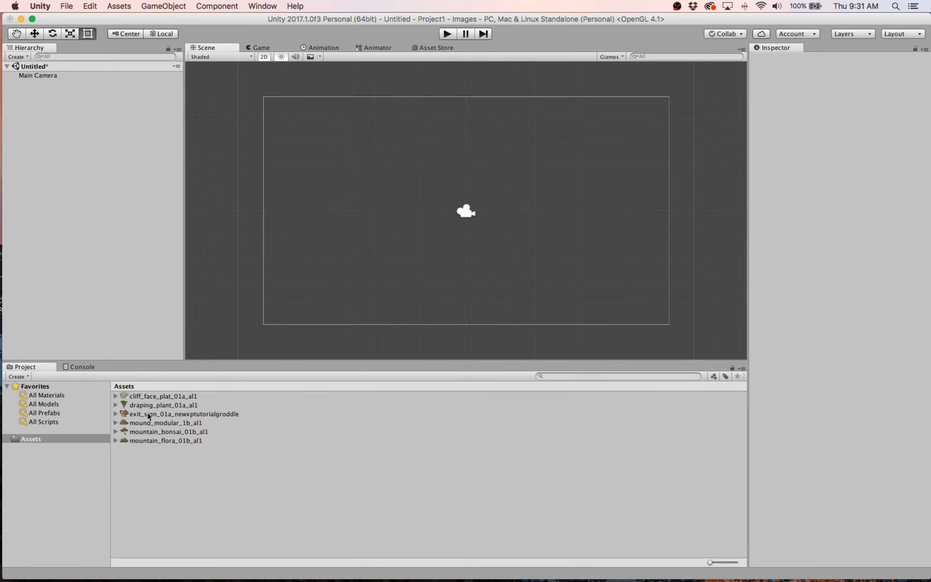
- Preview the imported sprites in Assets one by one, ending on cliff_face_plat_01a_al1
{"action": "left_click", "coordinate": [148, 396]}
{"action": "left_click", "coordinate": [153, 414]}
{"action": "left_click", "coordinate": [155, 423]}
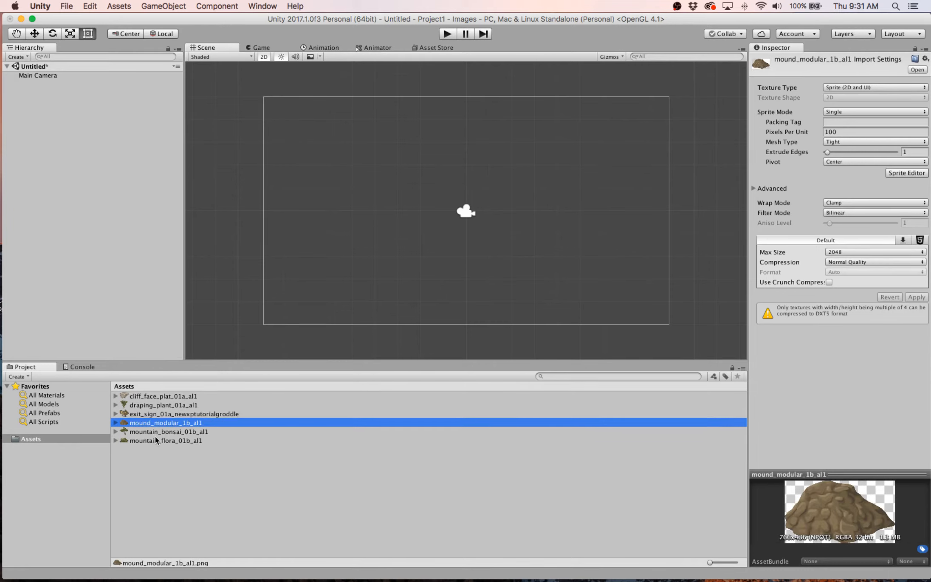
{"action": "left_click", "coordinate": [157, 440]}
{"action": "left_click", "coordinate": [157, 431]}
{"action": "left_click", "coordinate": [157, 423]}
{"action": "left_click", "coordinate": [158, 414]}
{"action": "left_click", "coordinate": [158, 405]}
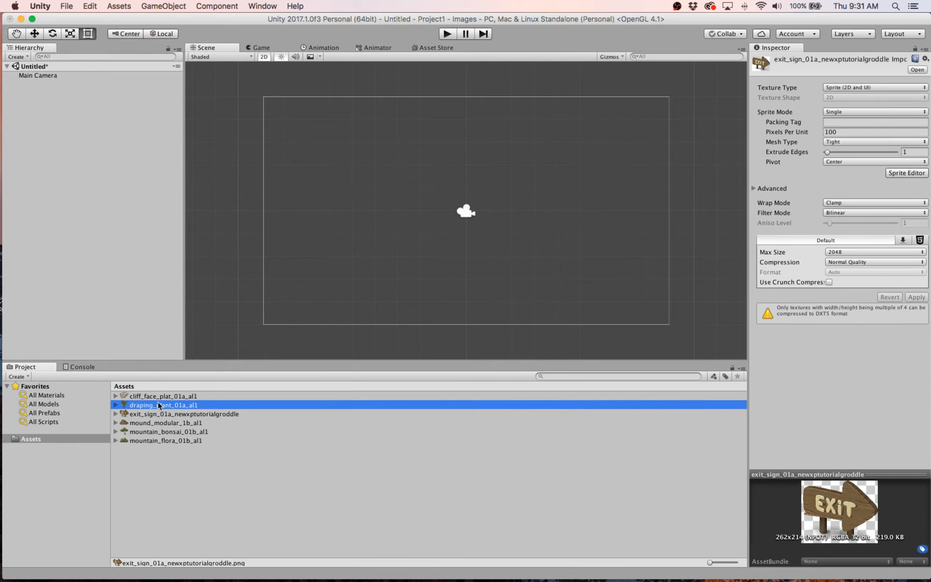
{"action": "left_click", "coordinate": [158, 396]}
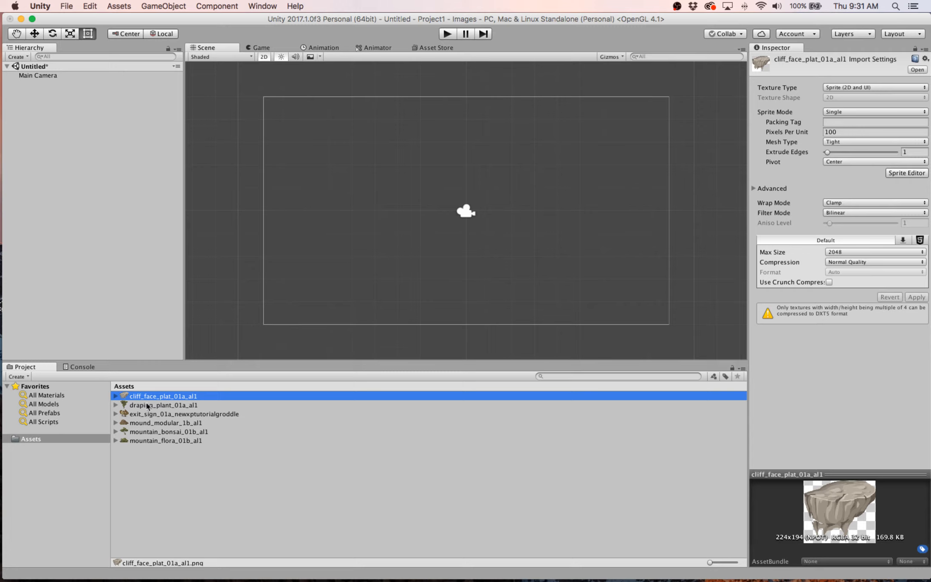
- Place cliff_face_plat_01a_al1 in the scene and stretch it to a scale of about 8.97 by 1.93 across the camera frame's lower edge
{"action": "left_click_drag", "start_coordinate": [143, 400], "coordinate": [587, 313]}
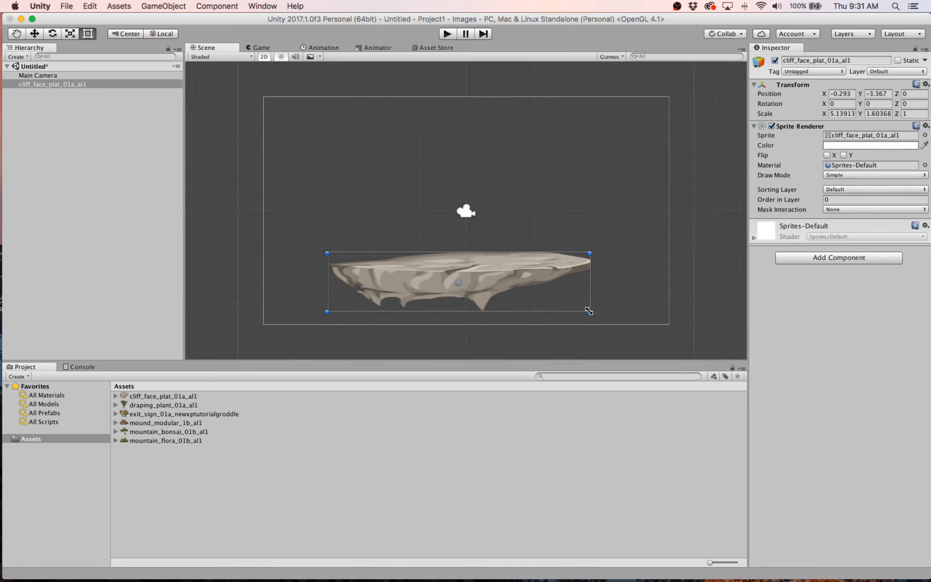
{"action": "left_click_drag", "start_coordinate": [546, 271], "coordinate": [454, 287]}
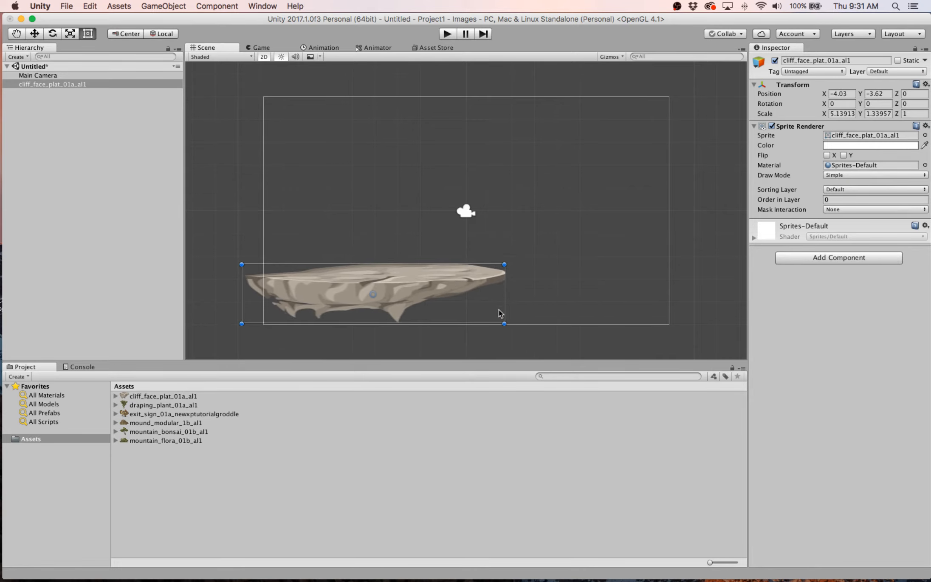
{"action": "left_click_drag", "start_coordinate": [505, 323], "coordinate": [700, 350]}
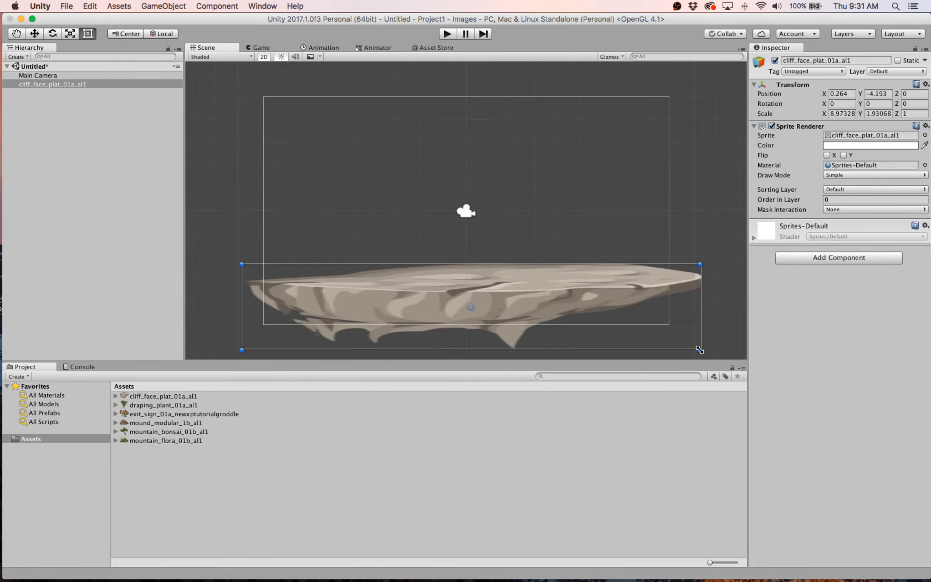
- Place draping_plant_01a_al1 near each end of the cliff platform and add mound_modular_1b_al1 between the two plants
{"action": "left_click_drag", "start_coordinate": [185, 406], "coordinate": [328, 250]}
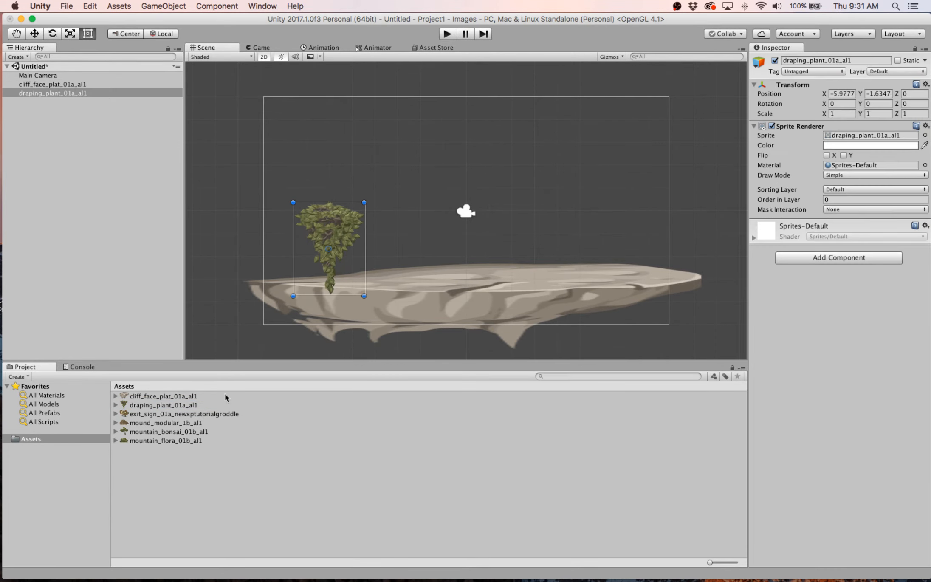
{"action": "left_click_drag", "start_coordinate": [181, 408], "coordinate": [624, 251]}
{"action": "left_click_drag", "start_coordinate": [155, 423], "coordinate": [424, 239]}
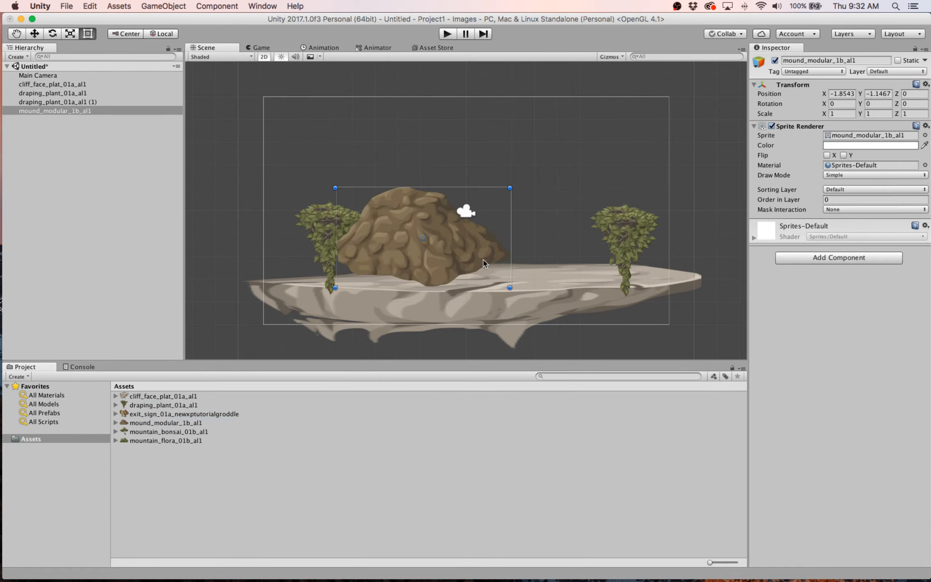
{"action": "left_click_drag", "start_coordinate": [512, 291], "coordinate": [681, 355]}
- Select the platform, plants and mound repeatedly in the Hierarchy and scene to match each entry with its sprite and check their stacking
{"action": "left_click", "coordinate": [404, 220]}
{"action": "left_click", "coordinate": [64, 102]}
{"action": "left_click", "coordinate": [62, 85]}
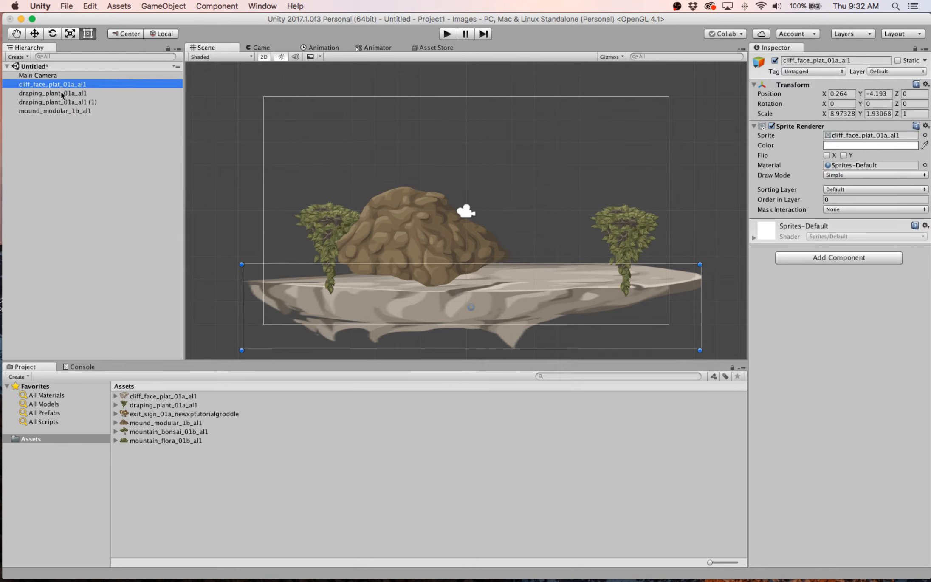
{"action": "left_click", "coordinate": [62, 93]}
{"action": "left_click", "coordinate": [61, 102]}
{"action": "left_click", "coordinate": [61, 111]}
{"action": "left_click", "coordinate": [61, 100]}
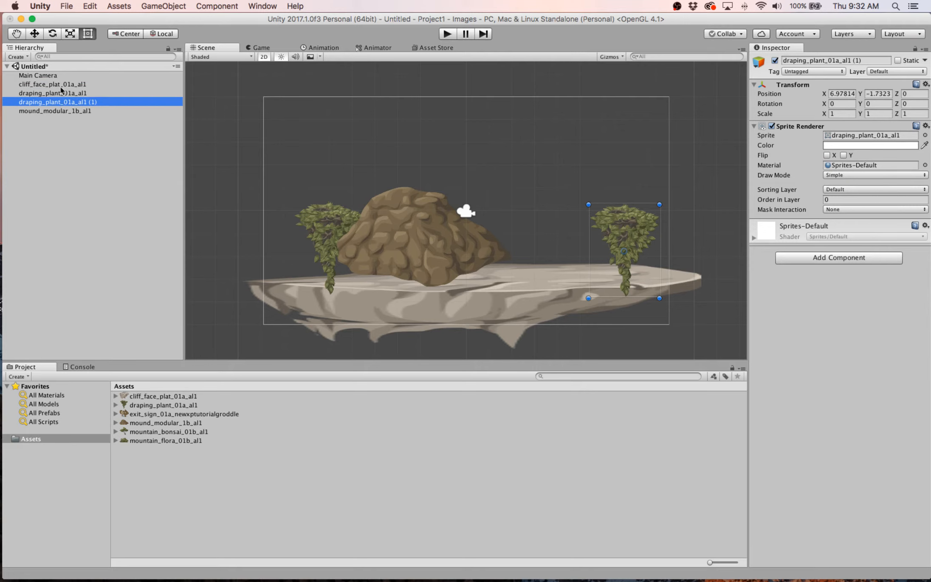
{"action": "left_click", "coordinate": [60, 84]}
{"action": "left_click", "coordinate": [415, 245]}
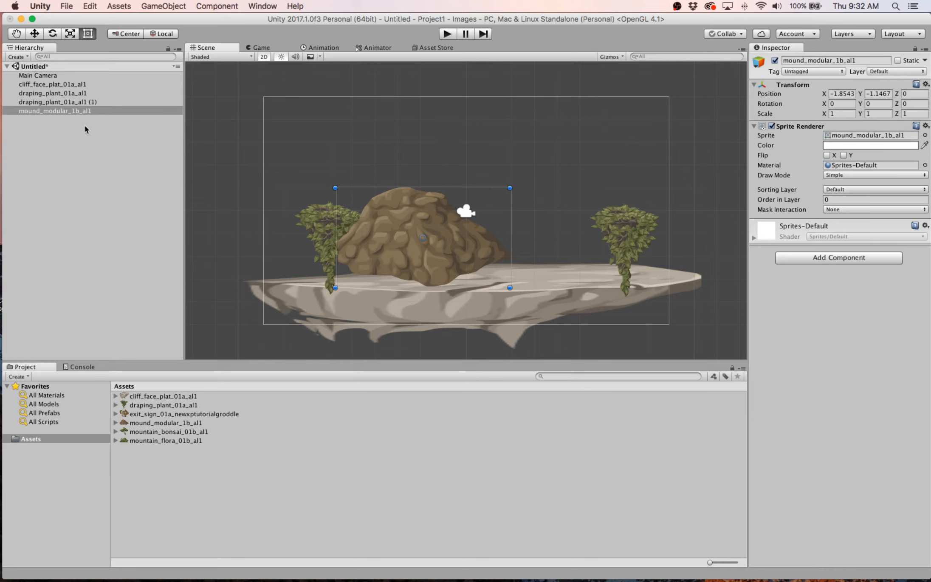
{"action": "left_click", "coordinate": [64, 102]}
{"action": "left_click", "coordinate": [63, 84]}
{"action": "left_click", "coordinate": [63, 94]}
{"action": "left_click", "coordinate": [64, 111]}
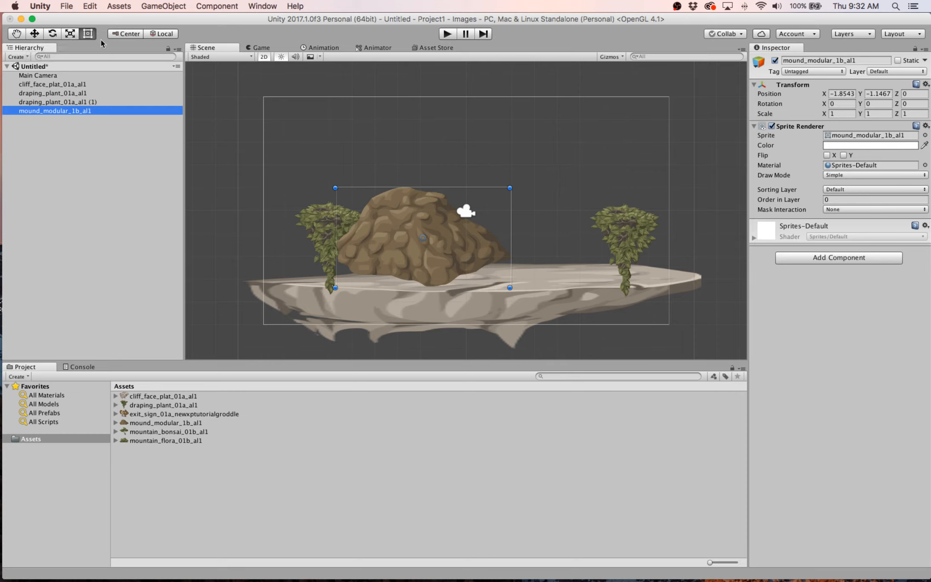
- Enlarge the mound to a scale of about 1.30 by 1.04 and move it above the platform to about X 0.97, Y 1.28
{"action": "left_click_drag", "start_coordinate": [388, 212], "coordinate": [434, 184]}
{"action": "left_click_drag", "start_coordinate": [382, 161], "coordinate": [329, 157]}
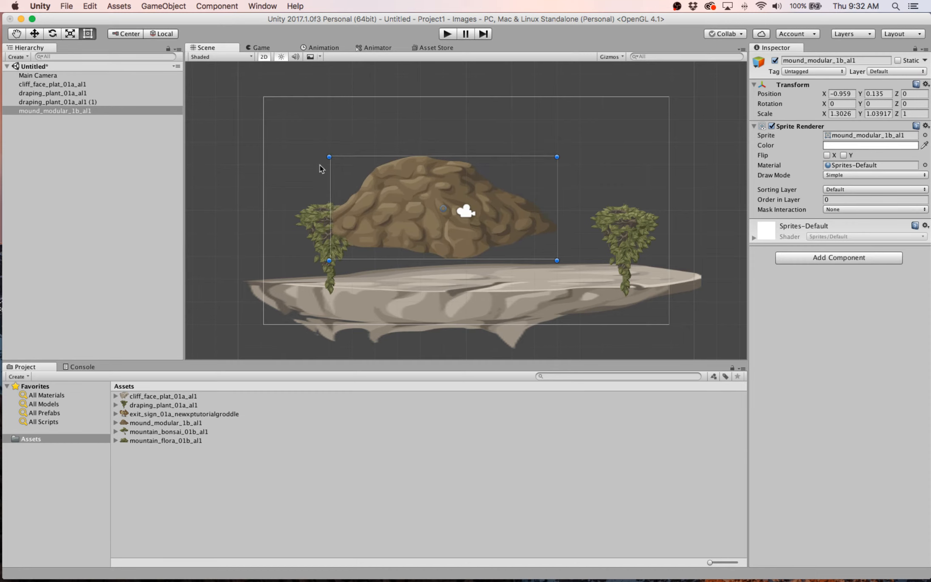
{"action": "left_click", "coordinate": [34, 34]}
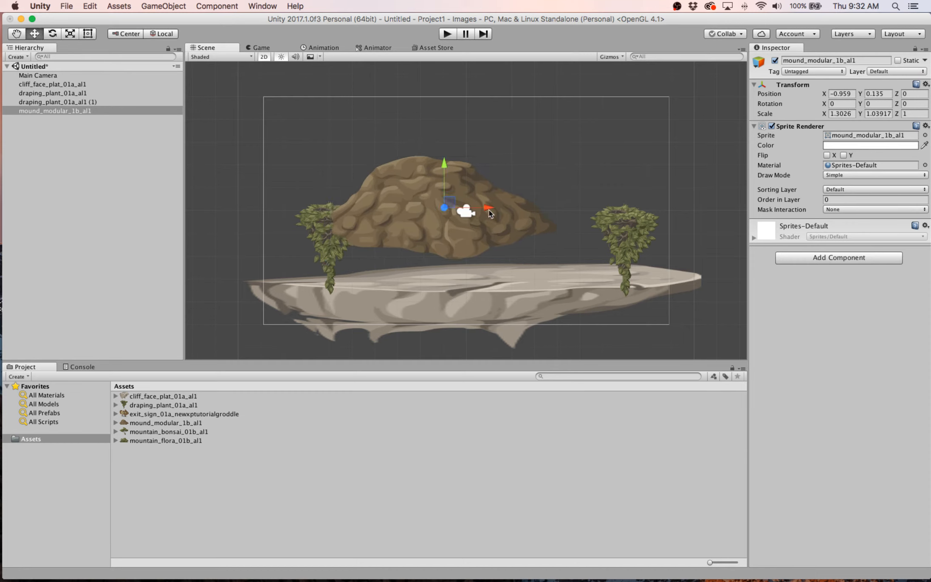
{"action": "left_click_drag", "start_coordinate": [488, 209], "coordinate": [528, 209]}
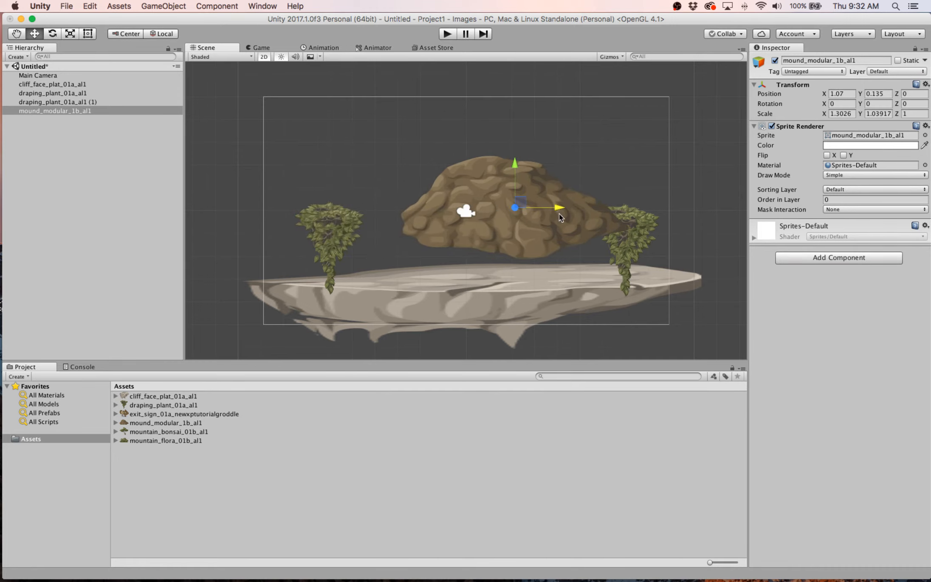
{"action": "left_click_drag", "start_coordinate": [515, 163], "coordinate": [510, 132]}
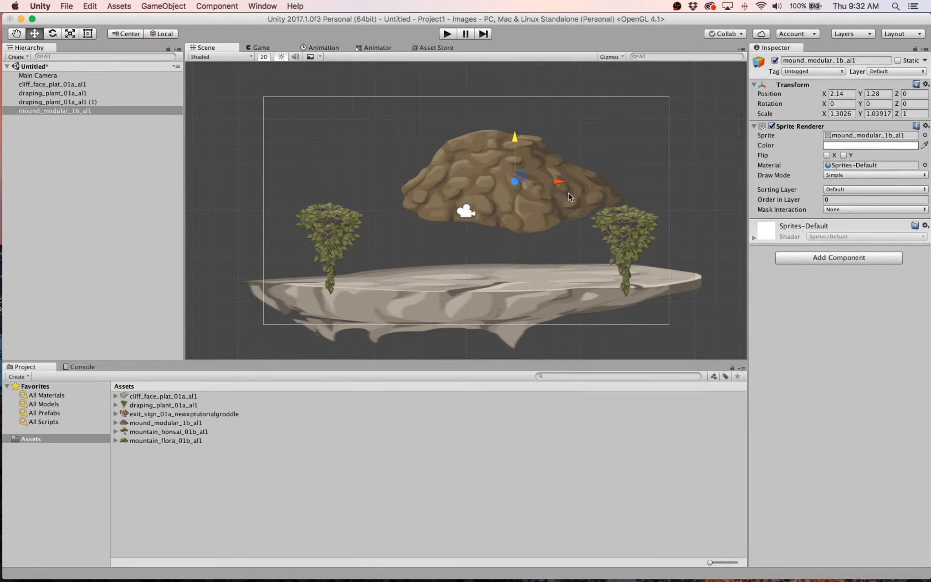
{"action": "left_click_drag", "start_coordinate": [561, 183], "coordinate": [533, 183]}
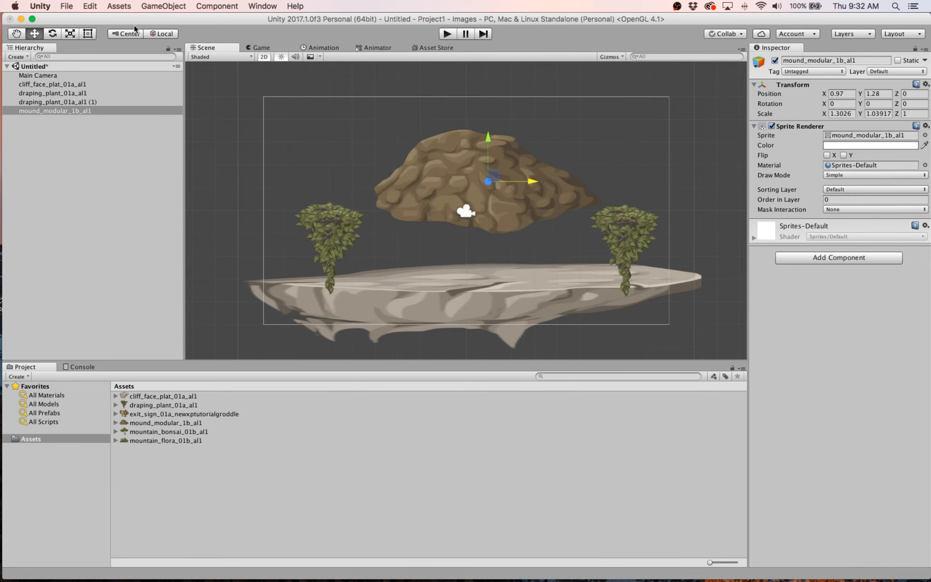
- With the Rect tool, enlarge the mound to a scale of about 2.60 by 2.11 and position it over both plants at about X 0.84, Y -0.67
{"action": "left_click", "coordinate": [87, 34]}
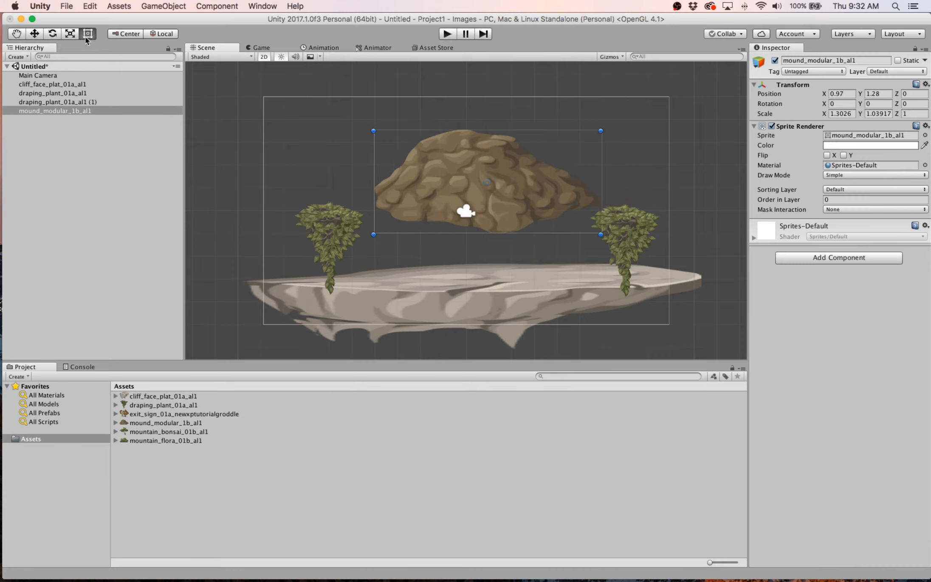
{"action": "left_click", "coordinate": [52, 33]}
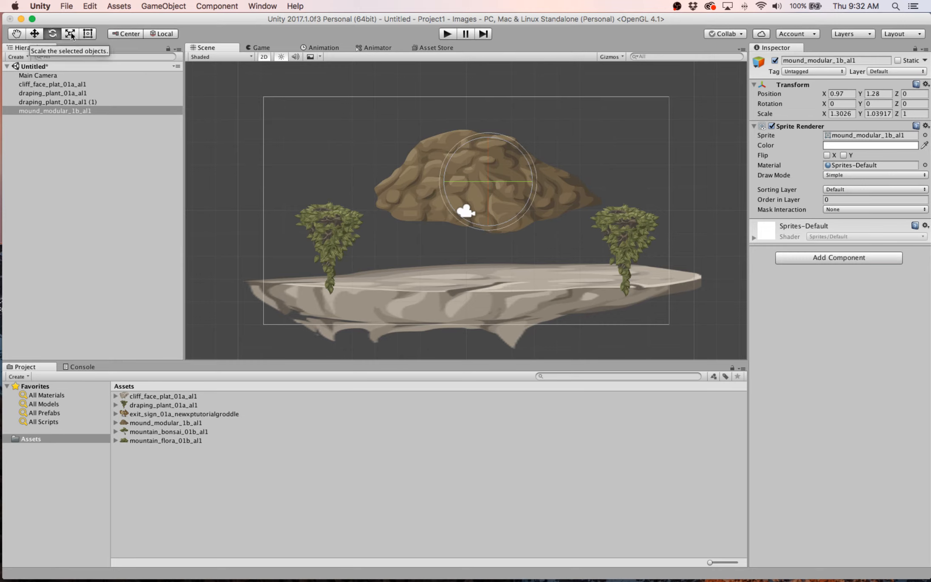
{"action": "left_click", "coordinate": [87, 34]}
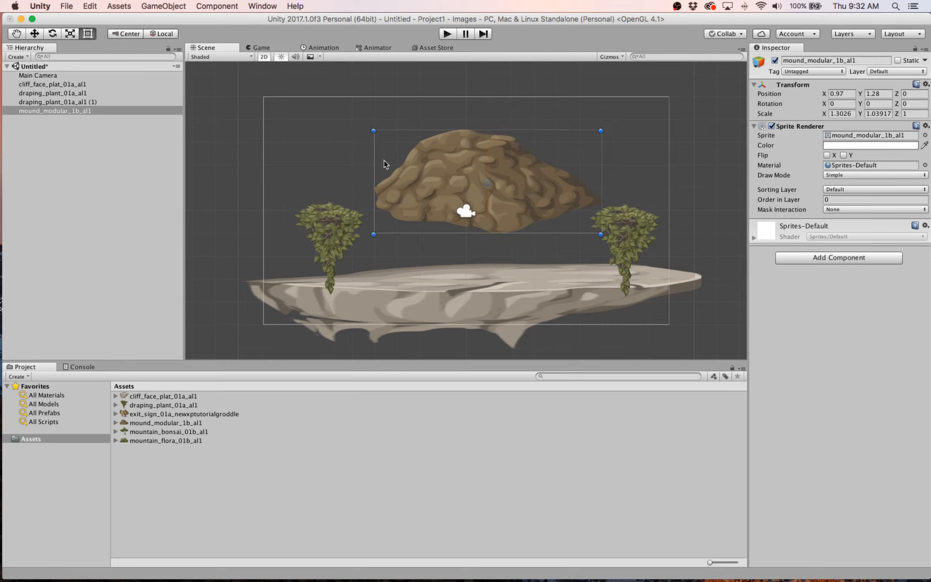
{"action": "left_click_drag", "start_coordinate": [462, 164], "coordinate": [444, 213]}
{"action": "left_click_drag", "start_coordinate": [356, 180], "coordinate": [240, 100]}
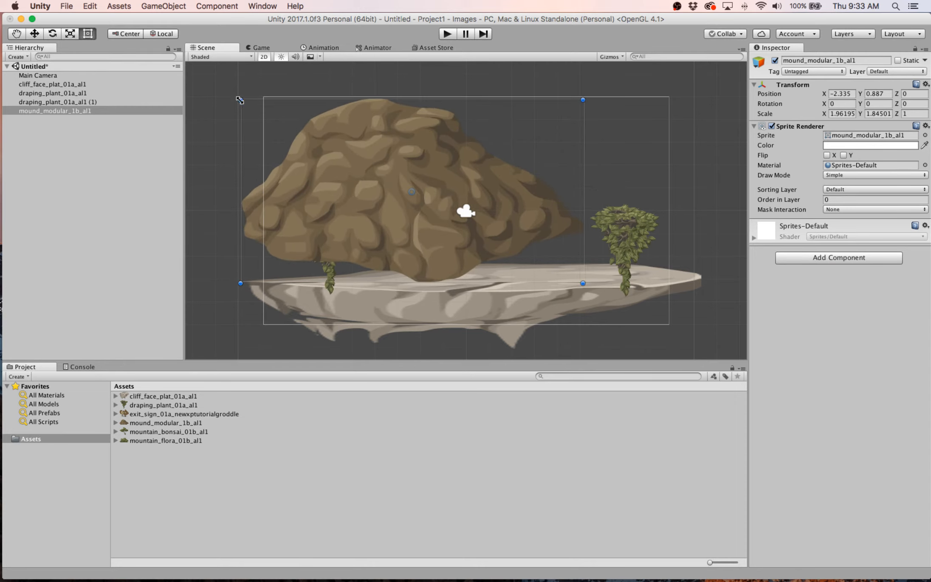
{"action": "left_click_drag", "start_coordinate": [583, 283], "coordinate": [695, 310]}
{"action": "left_click_drag", "start_coordinate": [565, 215], "coordinate": [584, 241]}
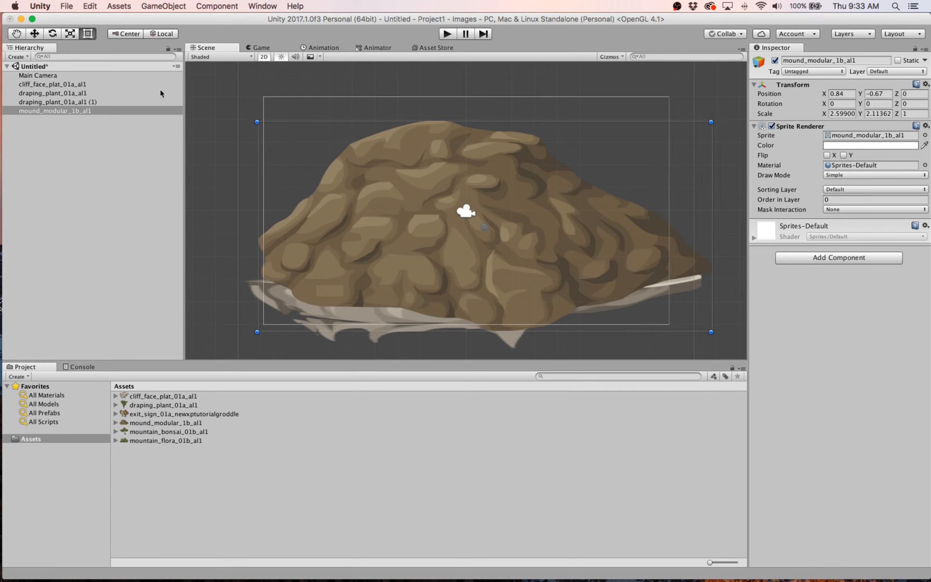
{"action": "left_click", "coordinate": [65, 110]}
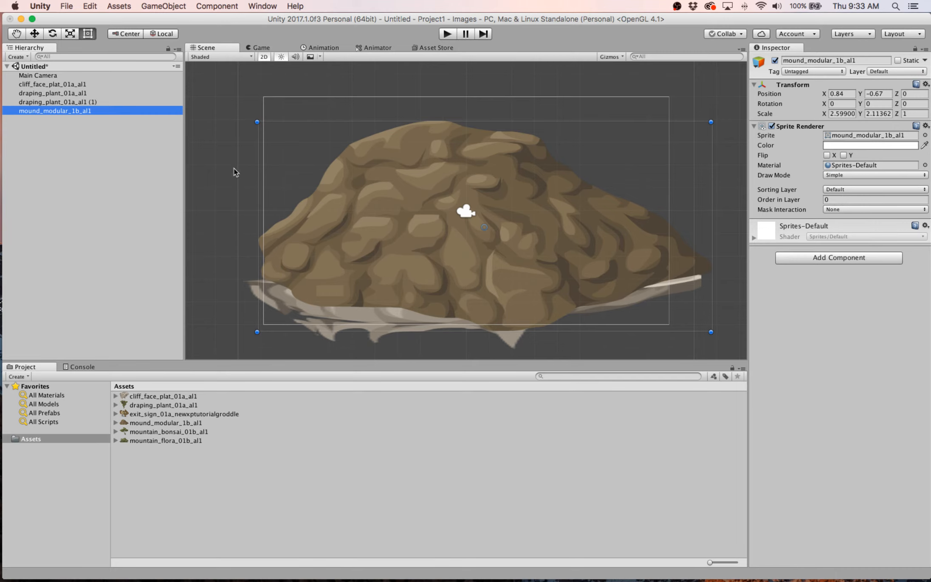
- Set the Order in Layer of cliff_face_plat_01a_al1 to 20 to bring the platform in front of the mound
{"action": "left_click", "coordinate": [81, 84]}
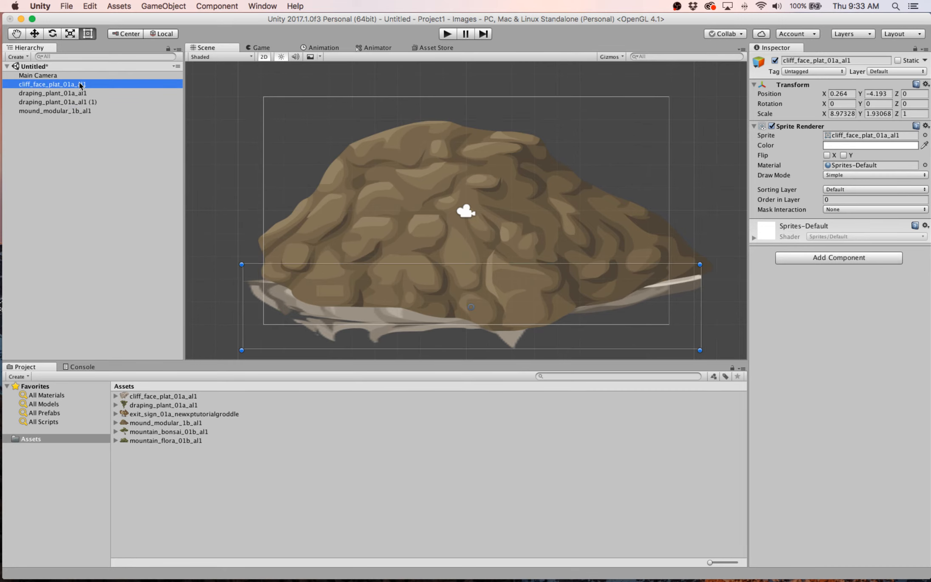
{"action": "left_click", "coordinate": [830, 199]}
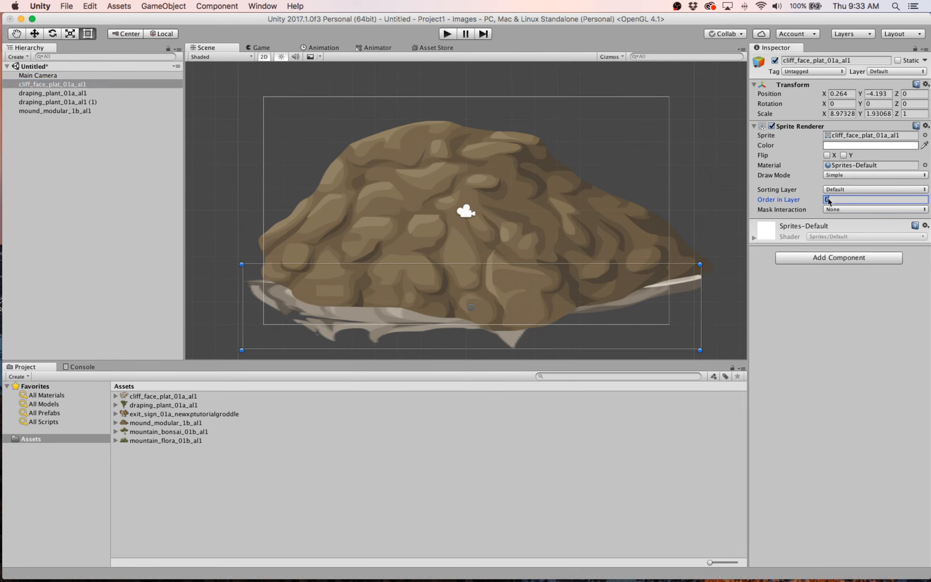
{"action": "type", "text": "2"}
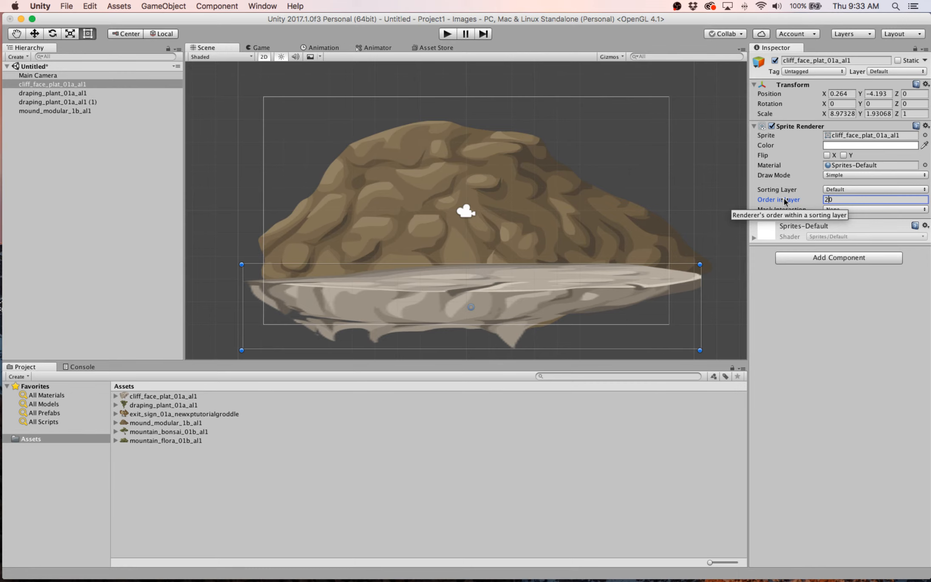
{"action": "mouse_move", "coordinate": [781, 201]}
{"action": "left_mouse_down"}
{"action": "mouse_move", "coordinate": [804, 204]}
{"action": "mouse_move", "coordinate": [740, 205]}
{"action": "mouse_move", "coordinate": [790, 205]}
{"action": "left_mouse_up"}
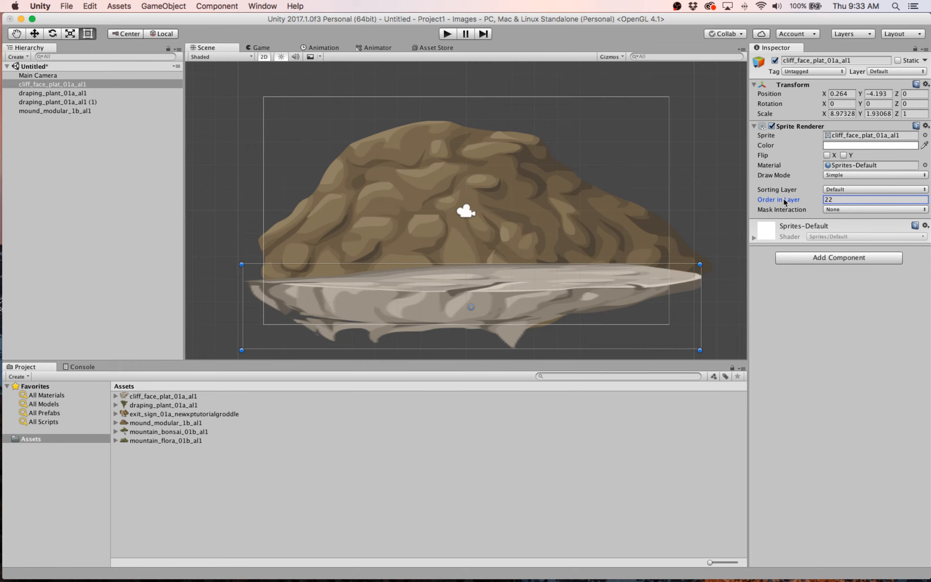
{"action": "mouse_move", "coordinate": [785, 202]}
{"action": "left_mouse_down"}
{"action": "mouse_move", "coordinate": [771, 202]}
{"action": "mouse_move", "coordinate": [785, 203]}
{"action": "left_mouse_up"}
- Set Order in Layer to 8 for draping_plant_01a_al1 and 56 for draping_plant_01a_al1 (1), moving the latter to about X 5.61, Y -2.22
{"action": "left_click", "coordinate": [102, 93]}
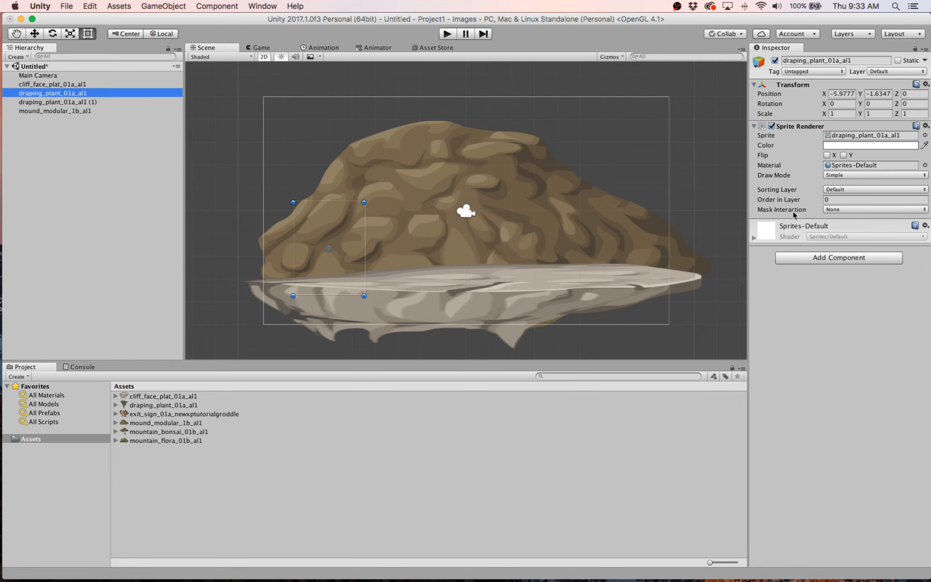
{"action": "left_click_drag", "start_coordinate": [777, 201], "coordinate": [793, 200]}
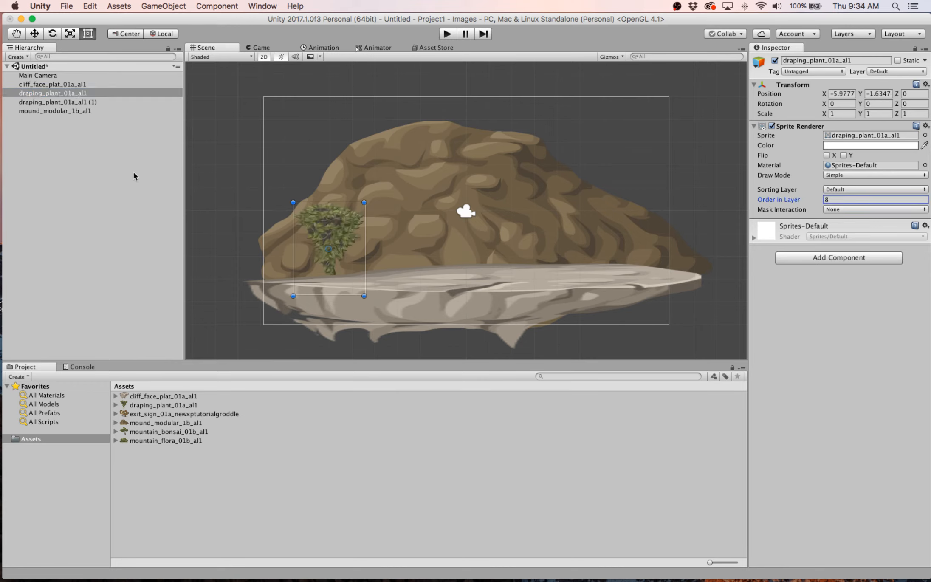
{"action": "left_click", "coordinate": [75, 103]}
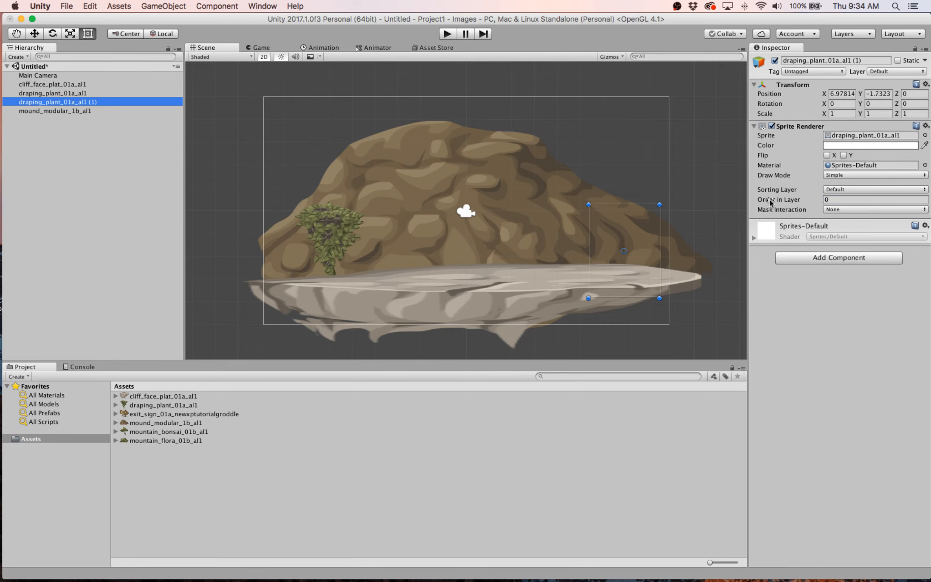
{"action": "left_click_drag", "start_coordinate": [769, 200], "coordinate": [805, 202]}
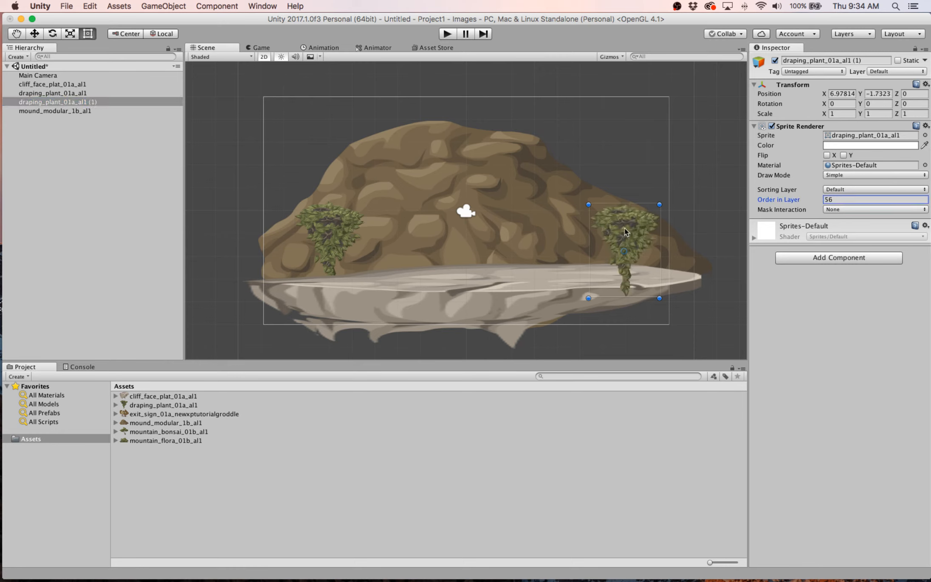
{"action": "left_click_drag", "start_coordinate": [641, 221], "coordinate": [606, 232]}
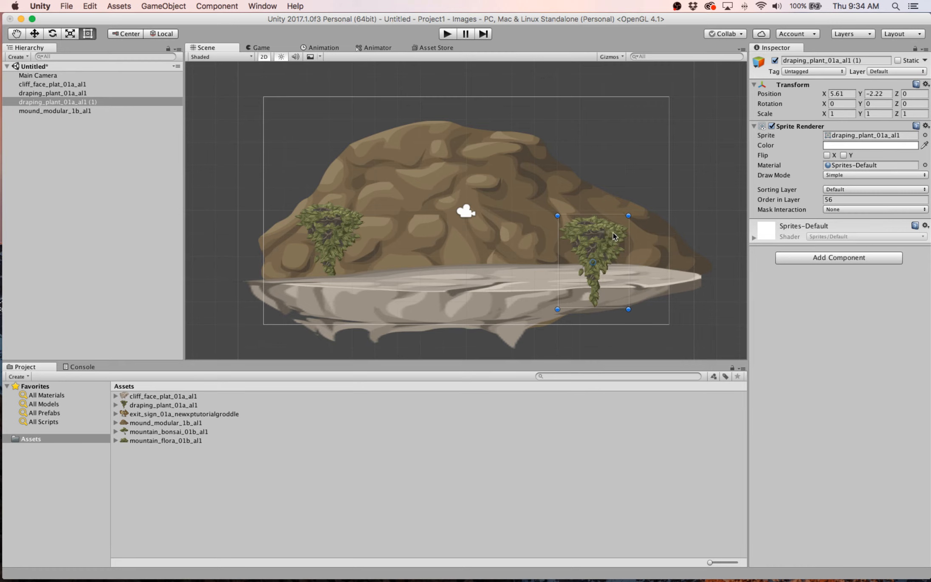
- Try rotating draping_plant_01a_al1 (1) freehand with the Rotate tool, undo each rotation and return to the Rect tool
{"action": "left_click", "coordinate": [51, 34]}
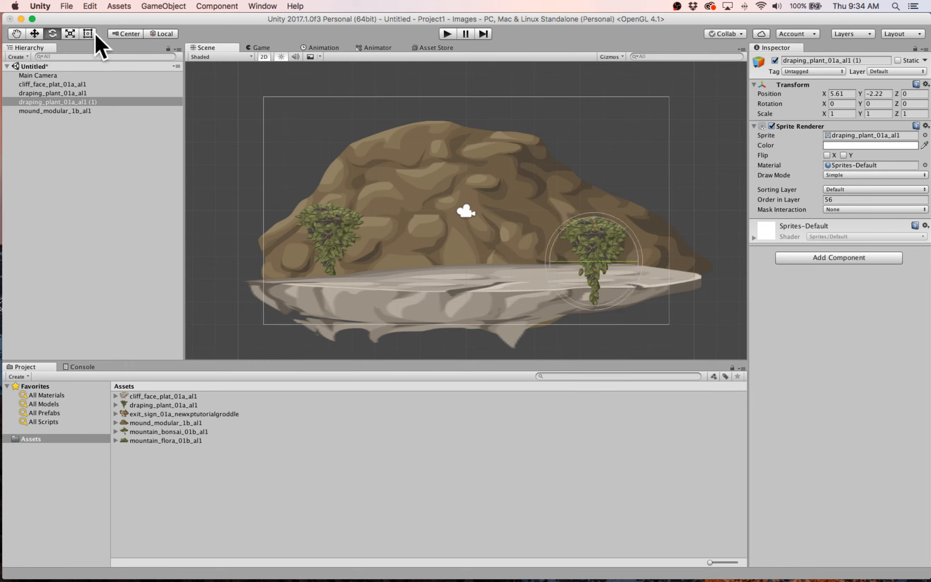
{"action": "left_click_drag", "start_coordinate": [644, 252], "coordinate": [518, 4]}
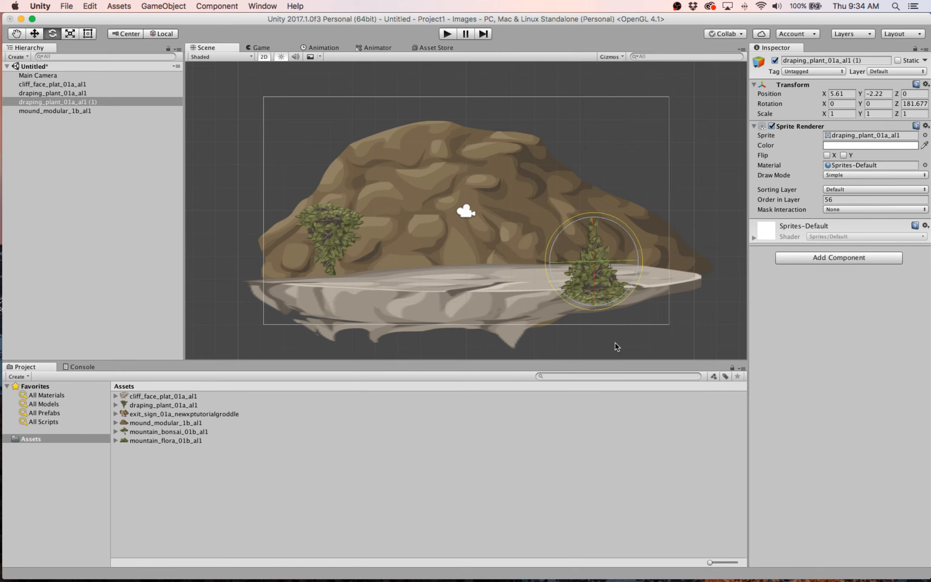
{"action": "key", "text": "super+z"}
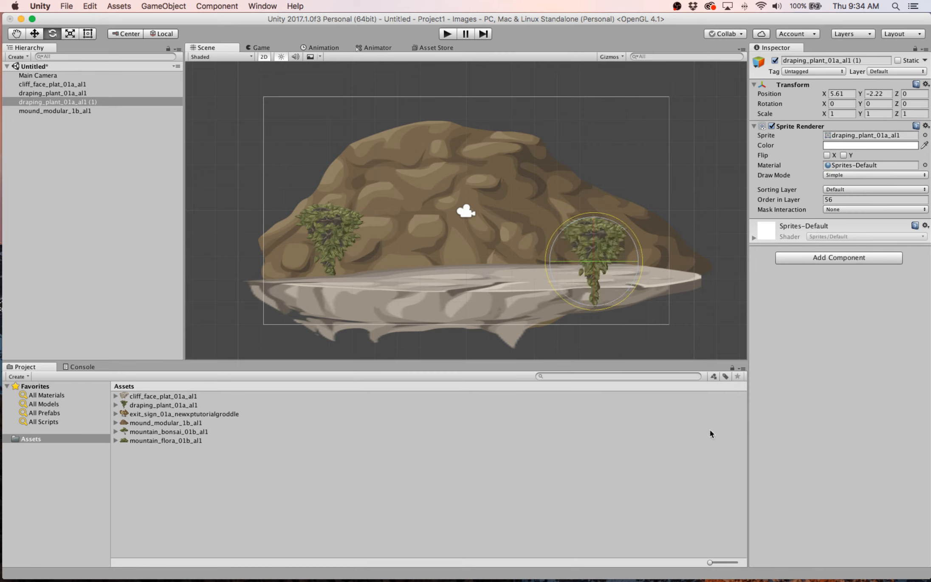
{"action": "left_click", "coordinate": [89, 33]}
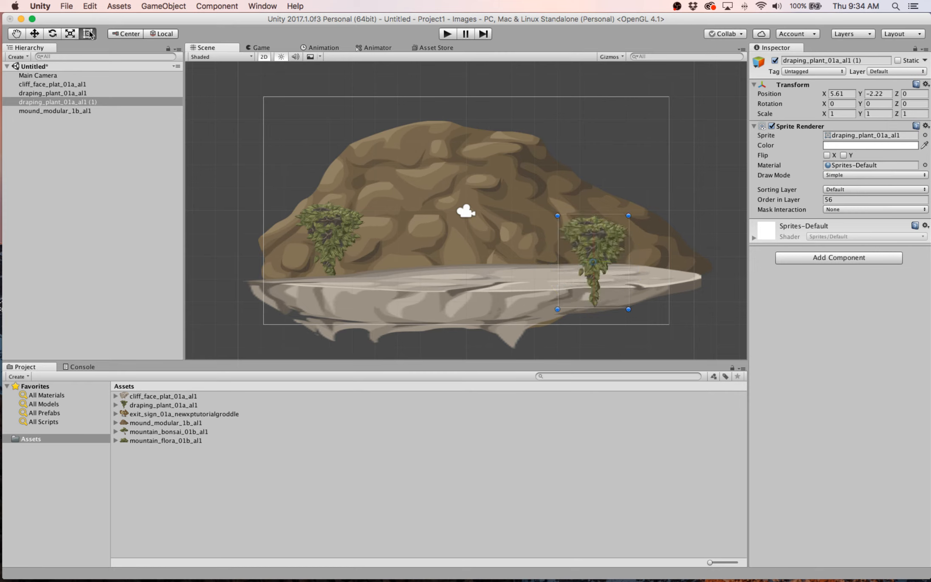
{"action": "left_click", "coordinate": [82, 105]}
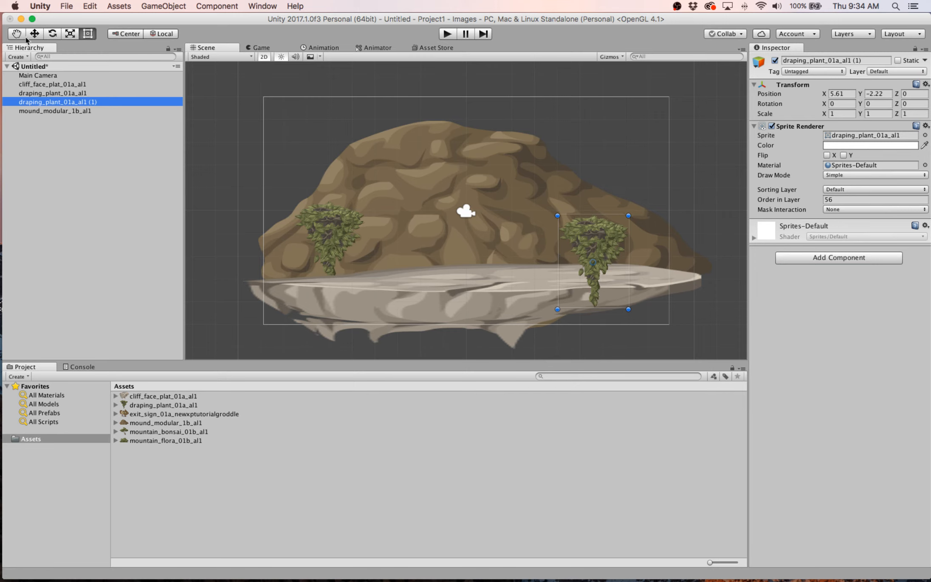
{"action": "left_click", "coordinate": [53, 34]}
{"action": "left_click_drag", "start_coordinate": [617, 225], "coordinate": [580, 196]}
{"action": "left_click_drag", "start_coordinate": [671, 296], "coordinate": [405, 260]}
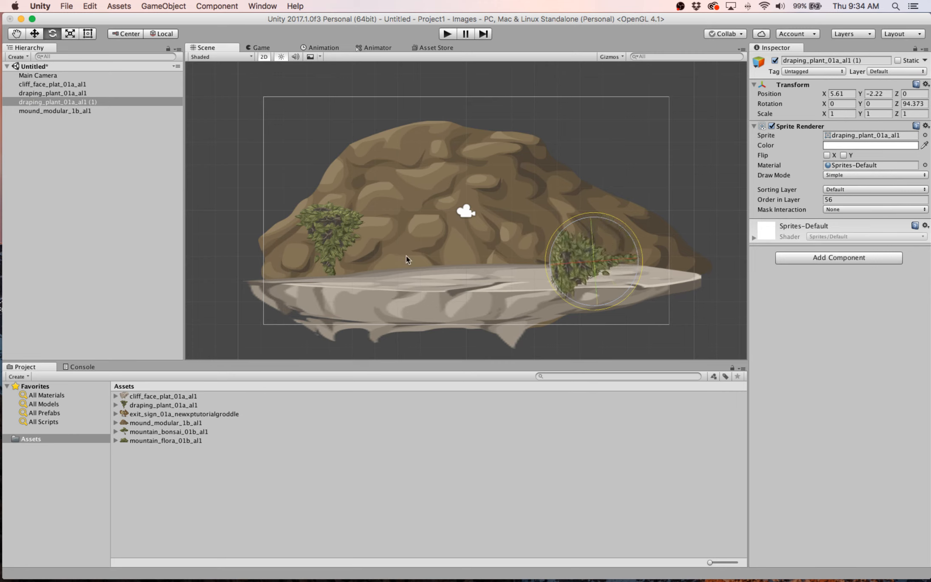
{"action": "key", "text": "super+z"}
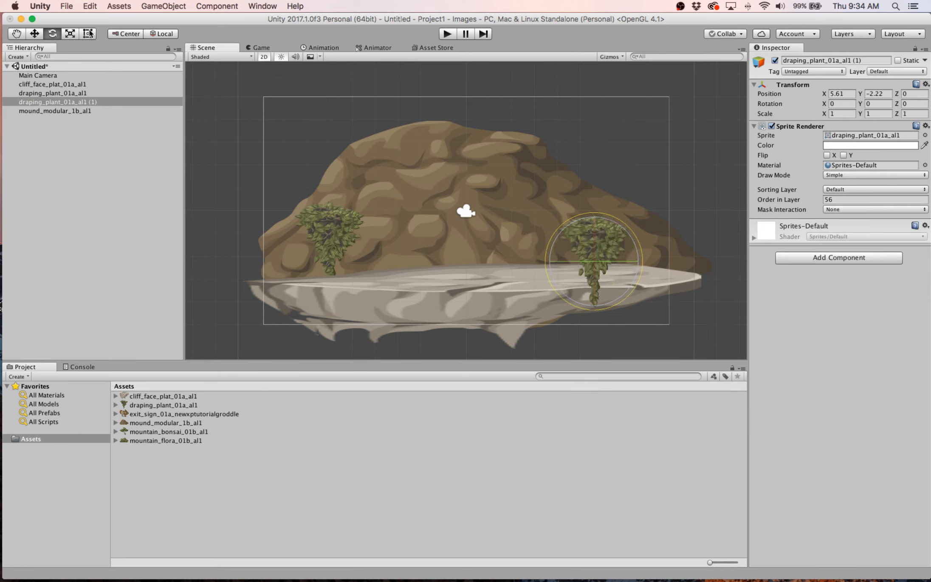
{"action": "left_click", "coordinate": [89, 33]}
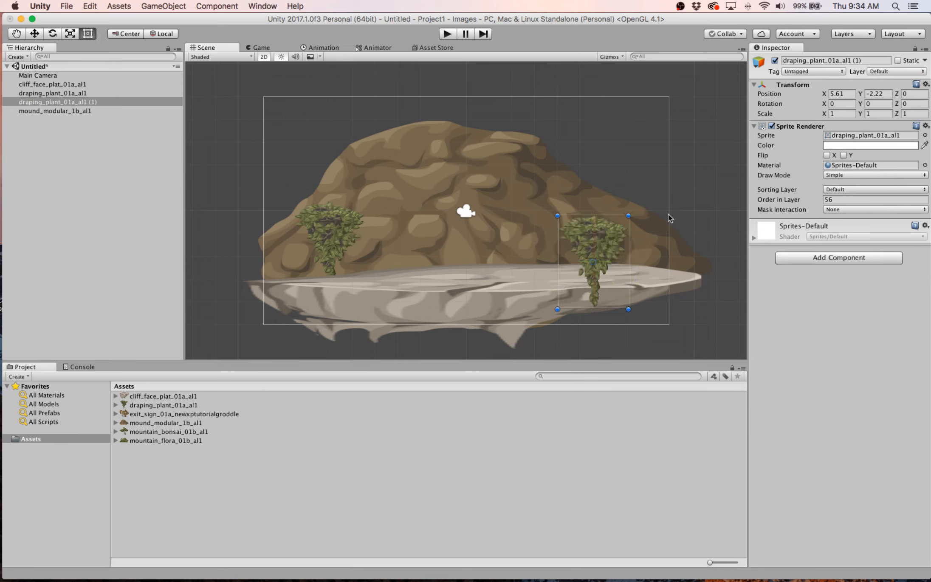
- Set the Z rotation of draping_plant_01a_al1 (1) to 180 to turn the plant upside down
{"action": "left_click", "coordinate": [911, 104]}
{"action": "type", "text": "90"}
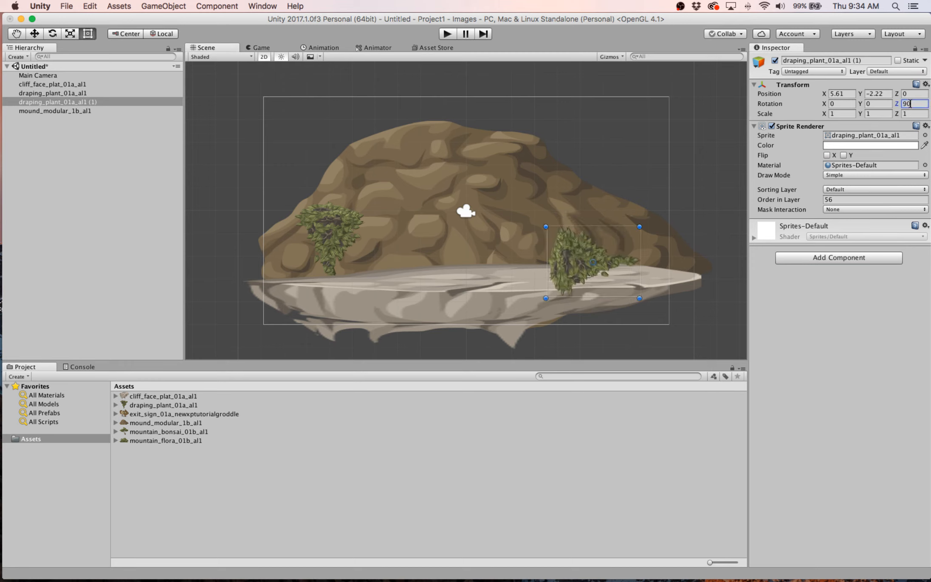
{"action": "key", "text": "BackSpace"}
{"action": "key", "text": "BackSpace"}
{"action": "type", "text": "180"}
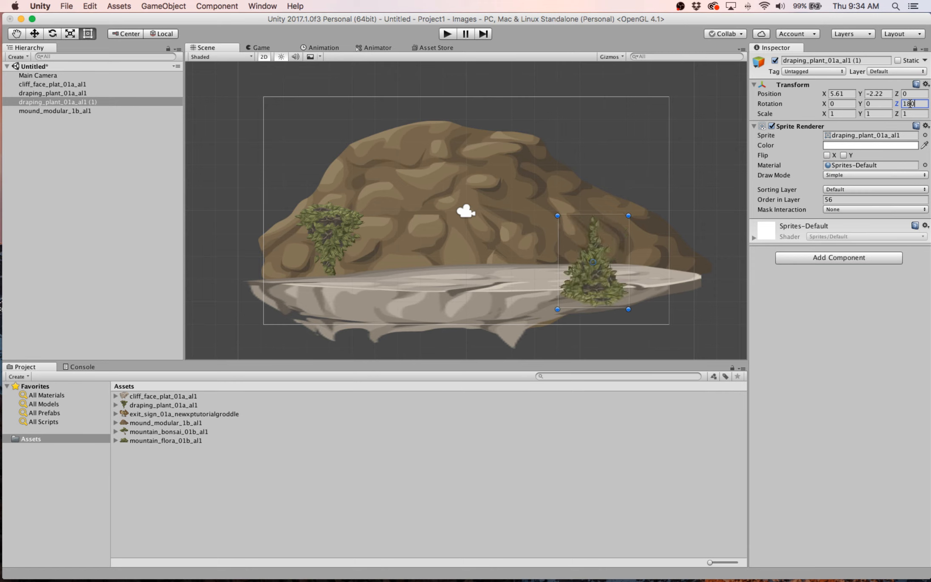
- Move the rotated plant onto the platform's surface at about X 6.76, Y -1.25
{"action": "left_click_drag", "start_coordinate": [596, 247], "coordinate": [609, 220]}
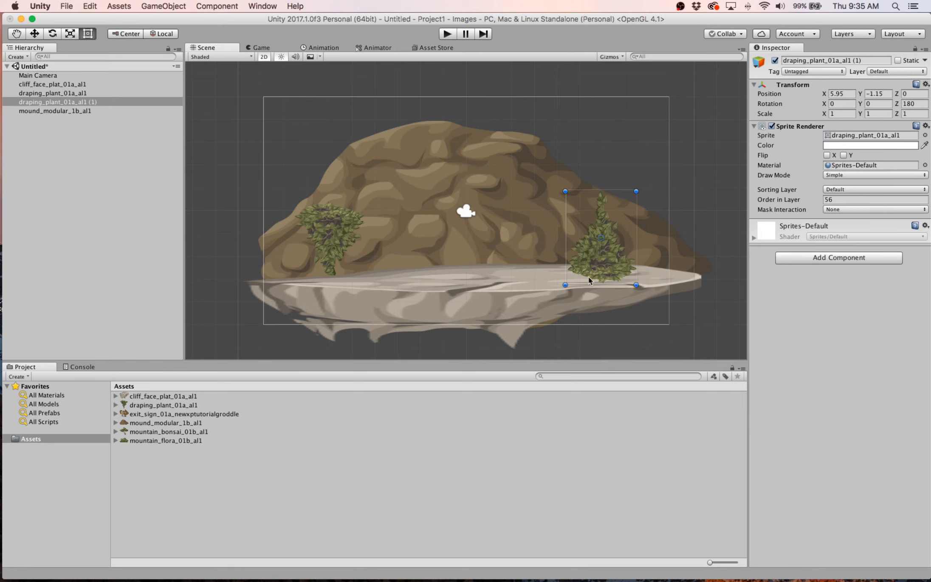
{"action": "left_click", "coordinate": [533, 286]}
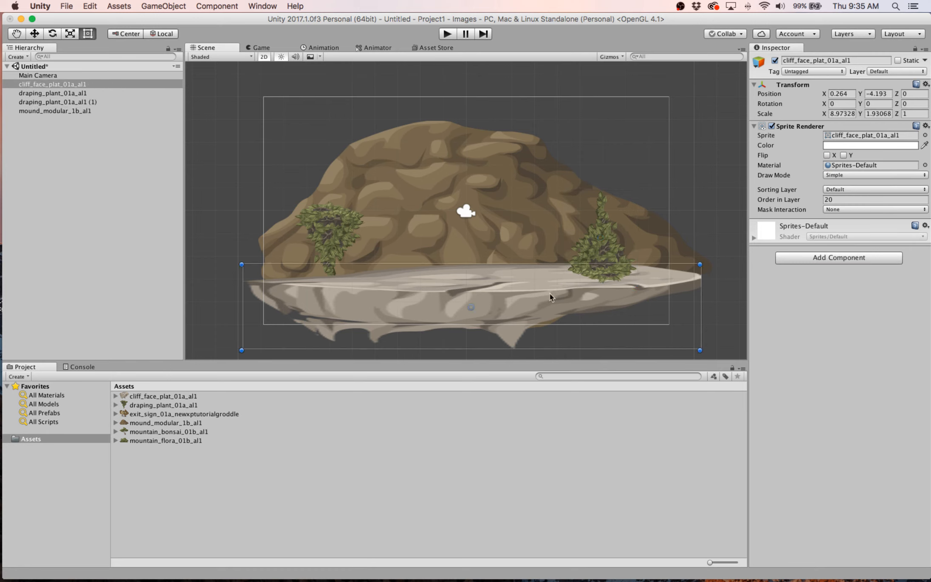
{"action": "left_click", "coordinate": [611, 243]}
{"action": "left_click_drag", "start_coordinate": [609, 228], "coordinate": [627, 230]}
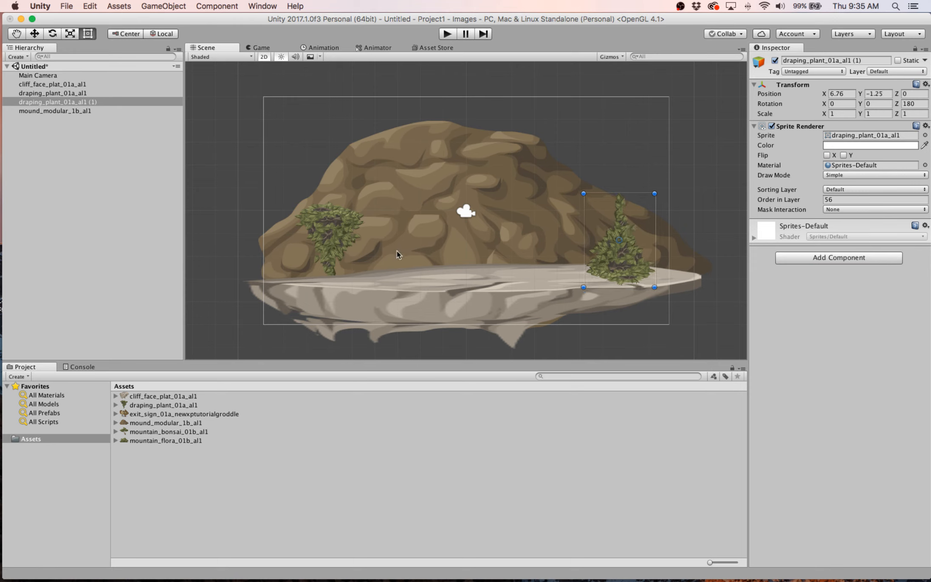
- Enlarge draping_plant_01a_al1 to a scale of about 1.96 by 2.13 and position it partly behind the platform at about X -5.01, Y -5.29
{"action": "left_click", "coordinate": [343, 230]}
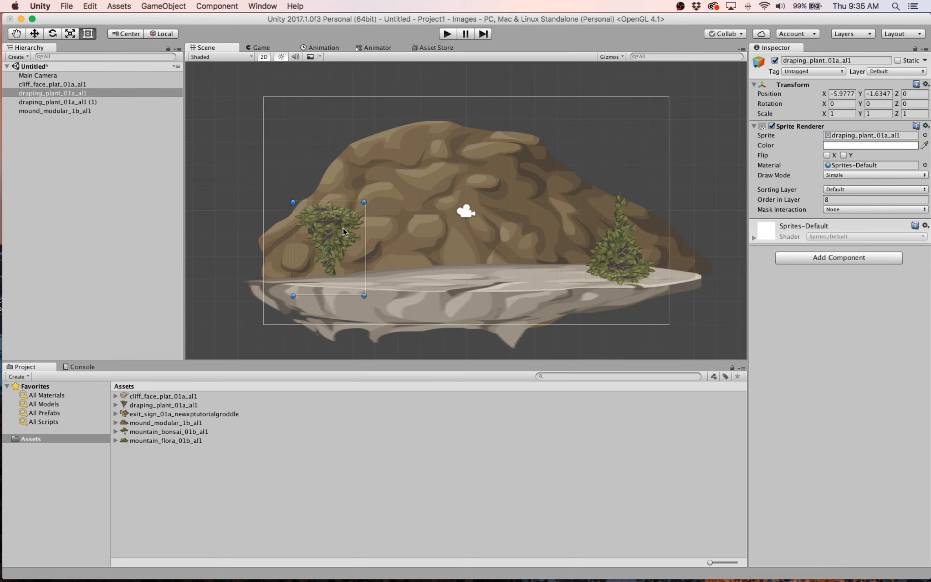
{"action": "left_click", "coordinate": [411, 188]}
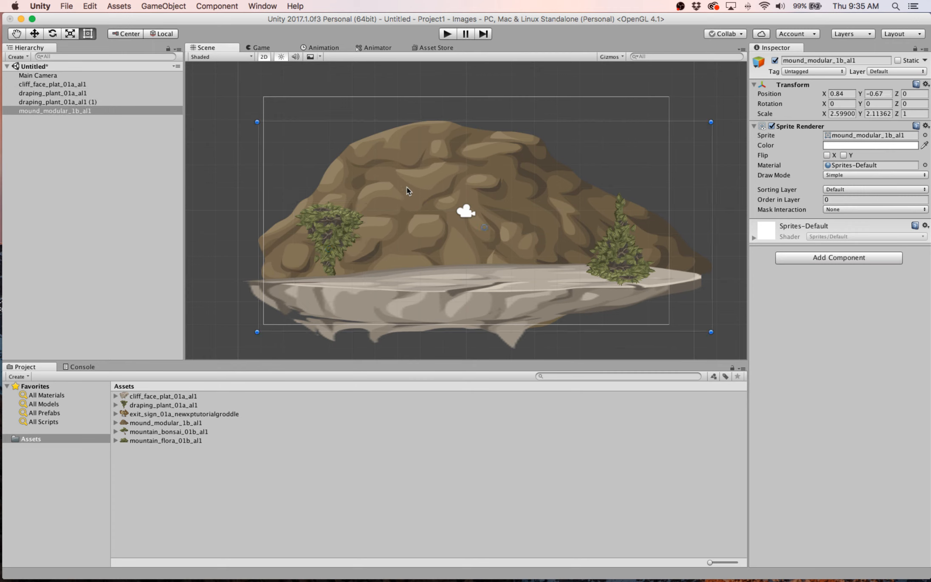
{"action": "left_click", "coordinate": [437, 295]}
{"action": "left_click", "coordinate": [340, 250]}
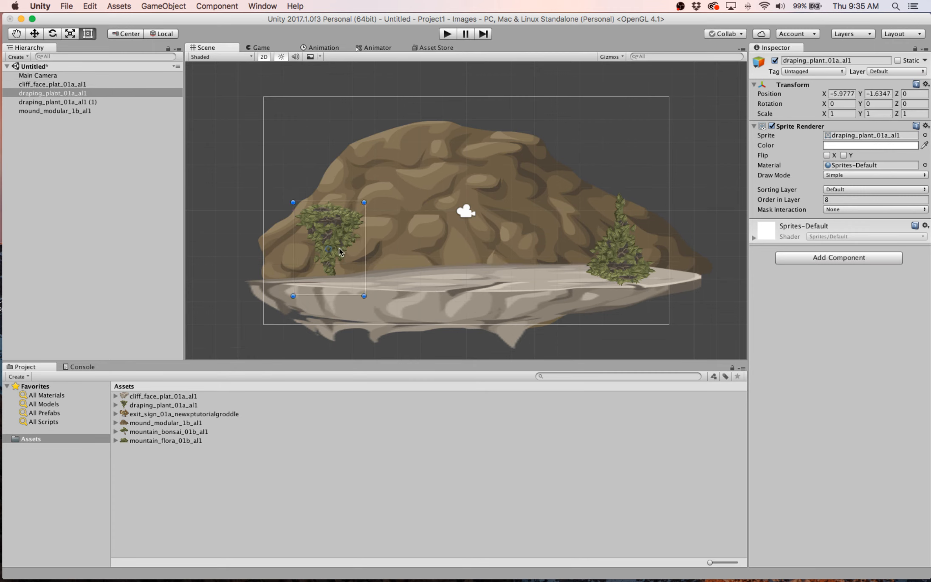
{"action": "left_click_drag", "start_coordinate": [364, 296], "coordinate": [432, 399]}
{"action": "left_click_drag", "start_coordinate": [388, 258], "coordinate": [378, 267]}
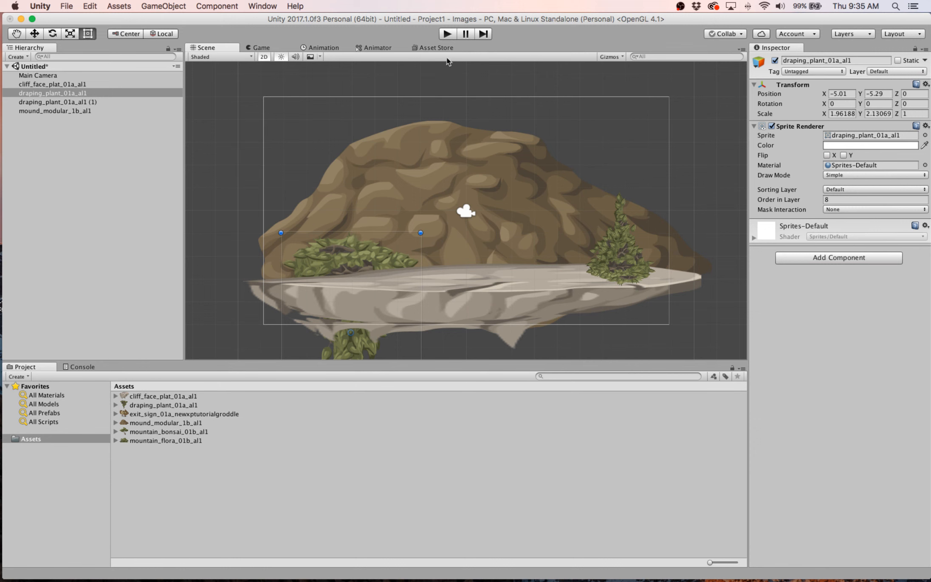
- Preview the scene in Play mode and review the Main Camera, platform and plant objects in the Hierarchy
{"action": "left_click", "coordinate": [448, 34]}
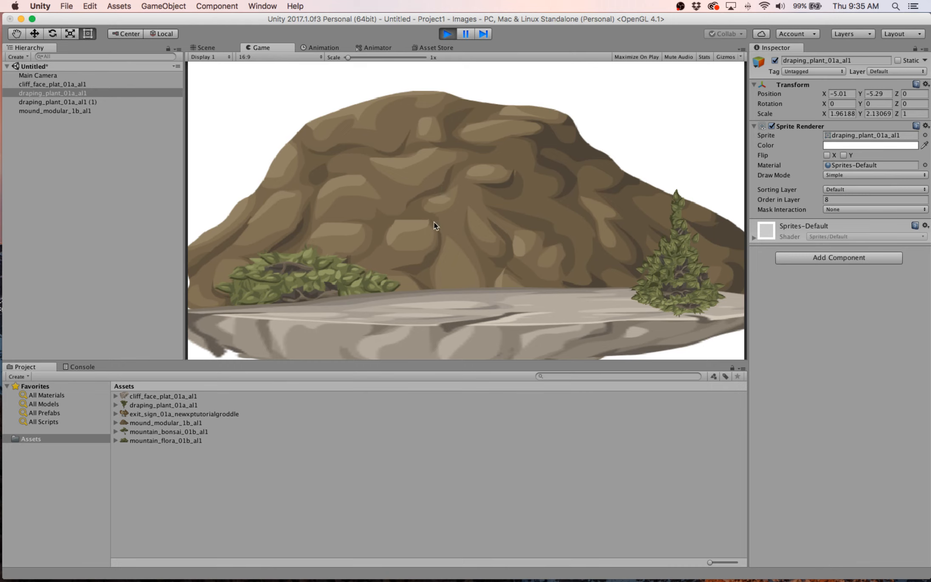
{"action": "left_click", "coordinate": [449, 37]}
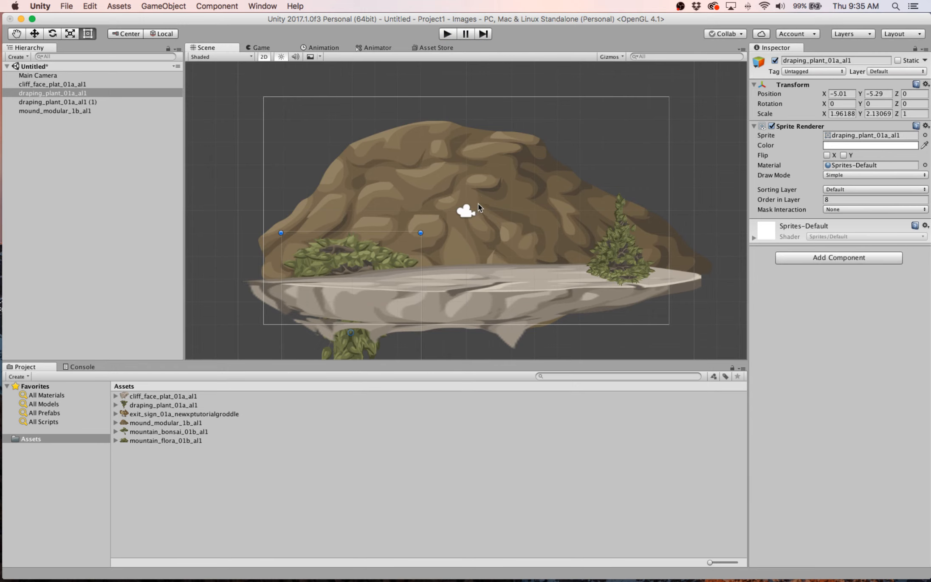
{"action": "left_click", "coordinate": [64, 77]}
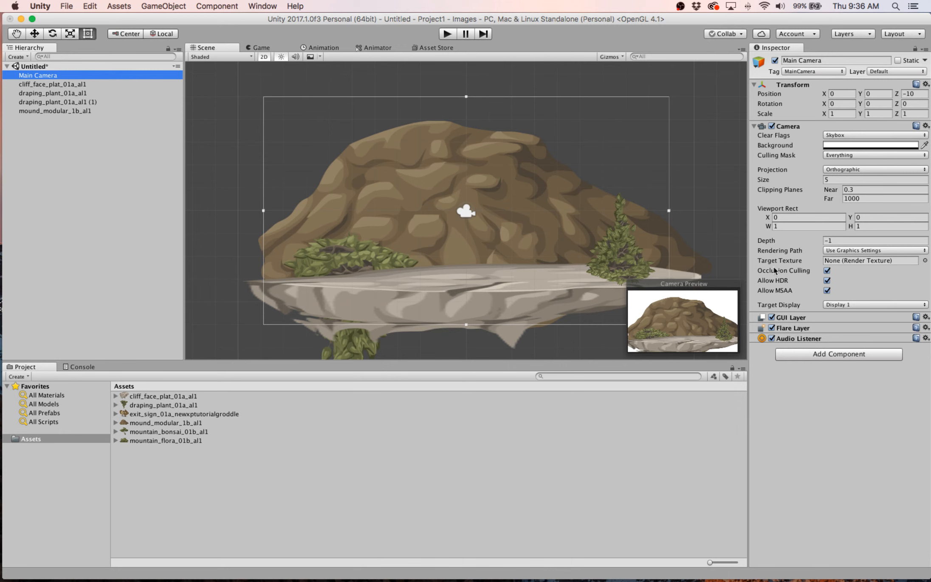
{"action": "left_click", "coordinate": [93, 102]}
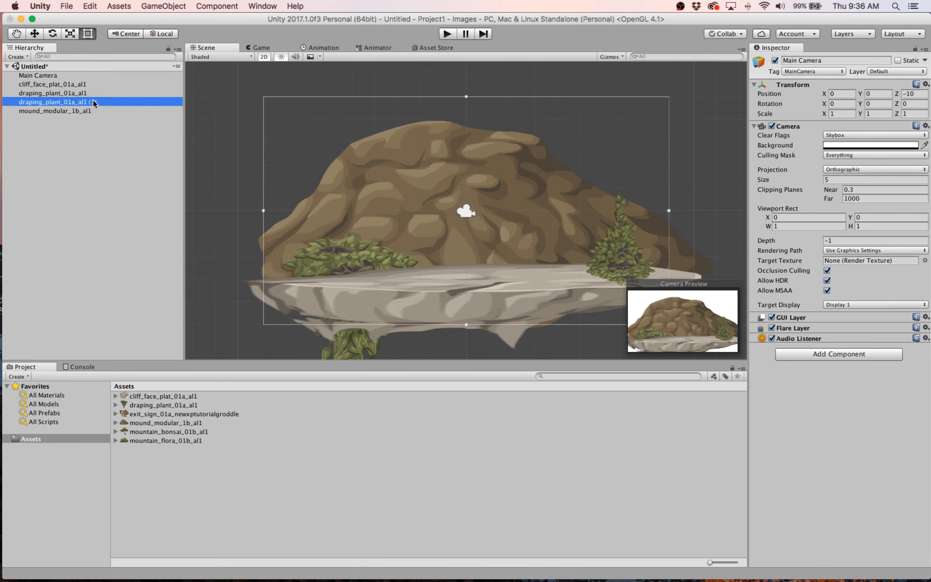
{"action": "left_click", "coordinate": [95, 85]}
{"action": "left_click", "coordinate": [96, 94]}
{"action": "left_click", "coordinate": [89, 104]}
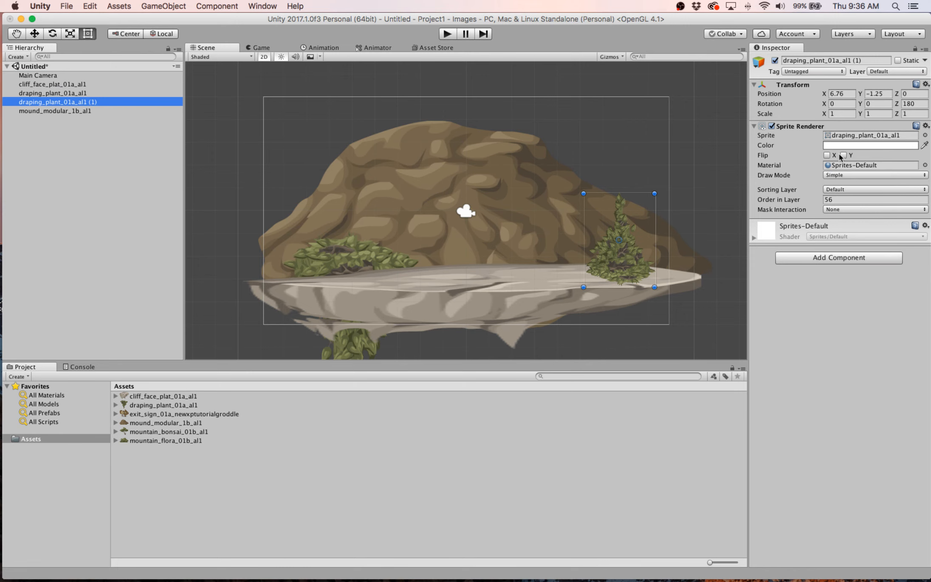
{"action": "left_click", "coordinate": [445, 33]}
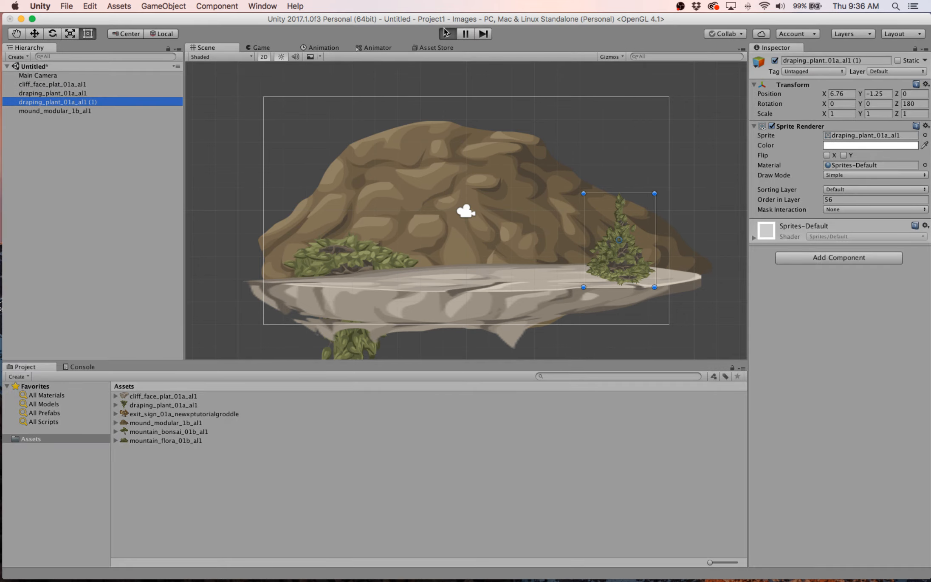
{"action": "left_click", "coordinate": [445, 34]}
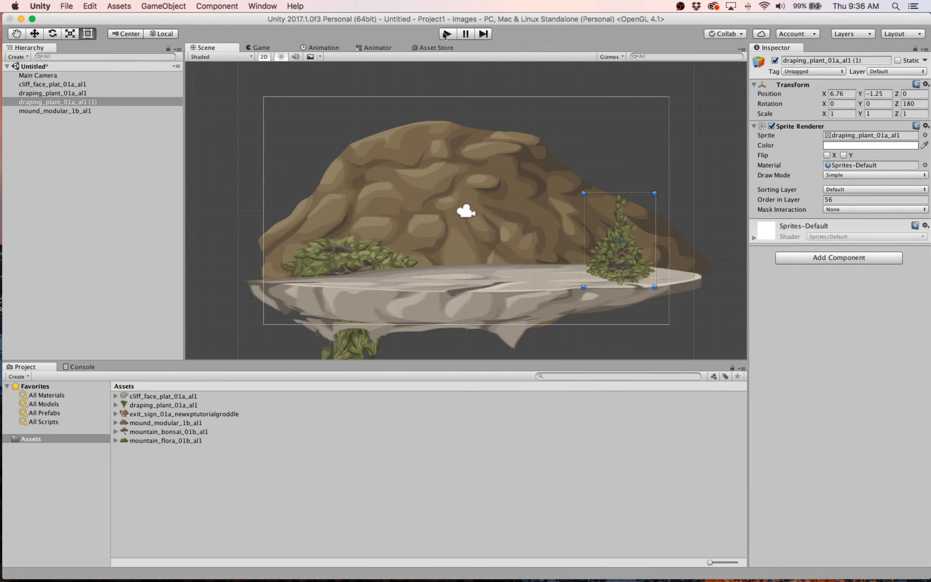